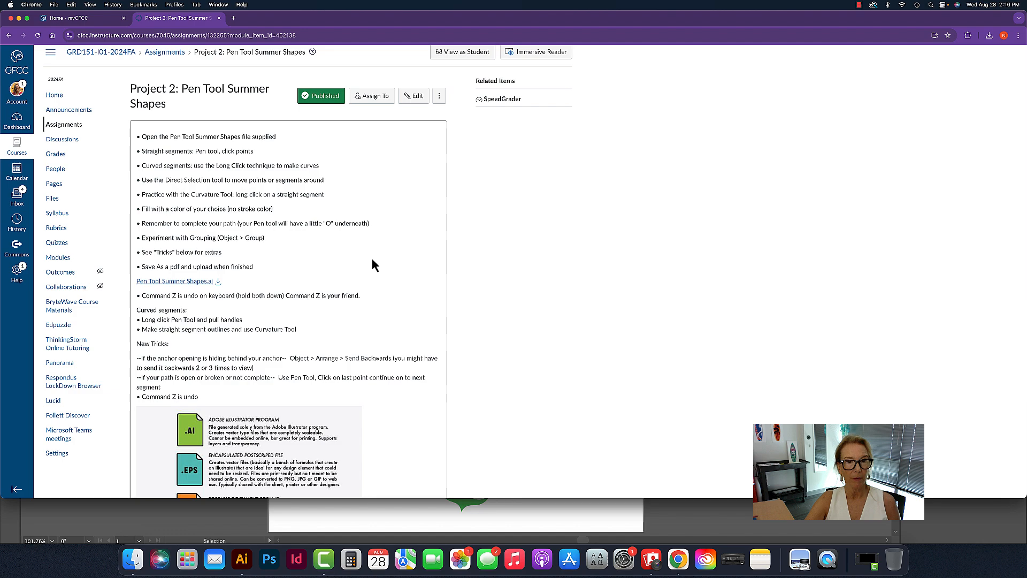
Review the Project 2 assignment instructions and download the supplied Pen Tool Summer Shapes Illustrator file
{"action": "scroll", "coordinate": [373, 261], "scroll_direction": "down", "scroll_amount": 5}
{"action": "scroll", "coordinate": [371, 257], "scroll_direction": "up", "scroll_amount": 5}
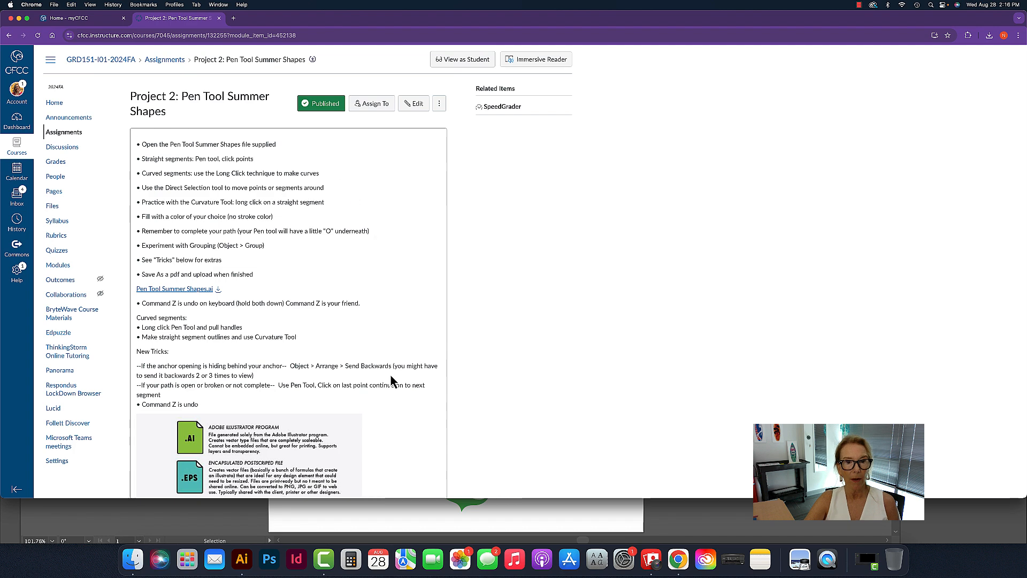
{"action": "left_click", "coordinate": [202, 290]}
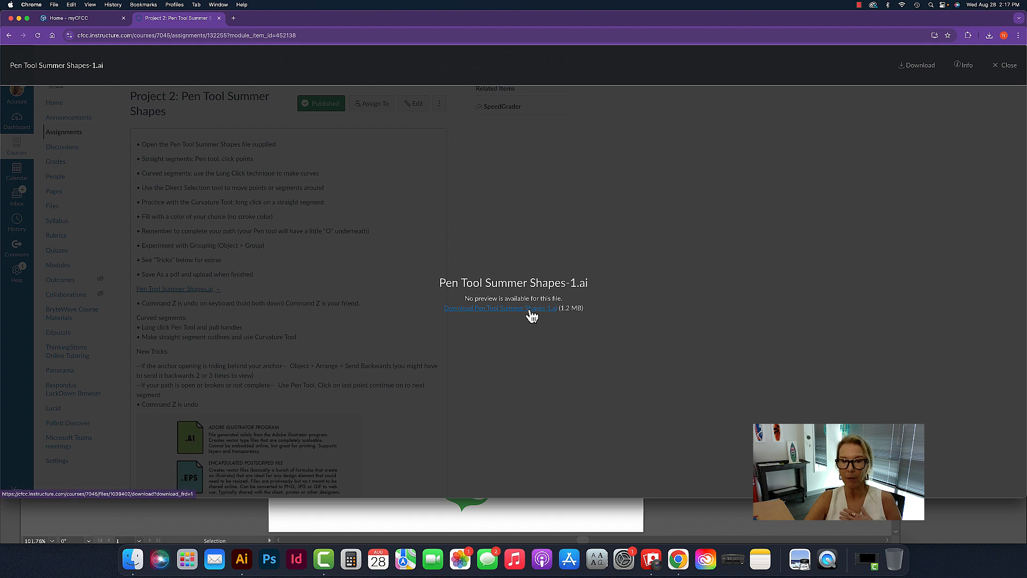
{"action": "left_click", "coordinate": [530, 310]}
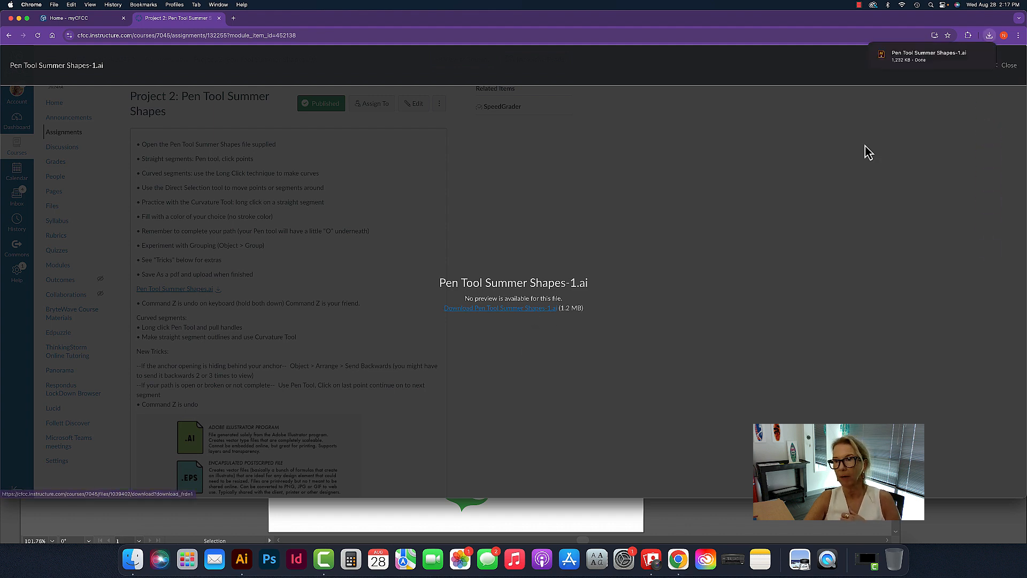
{"action": "mouse_move", "coordinate": [936, 63]}
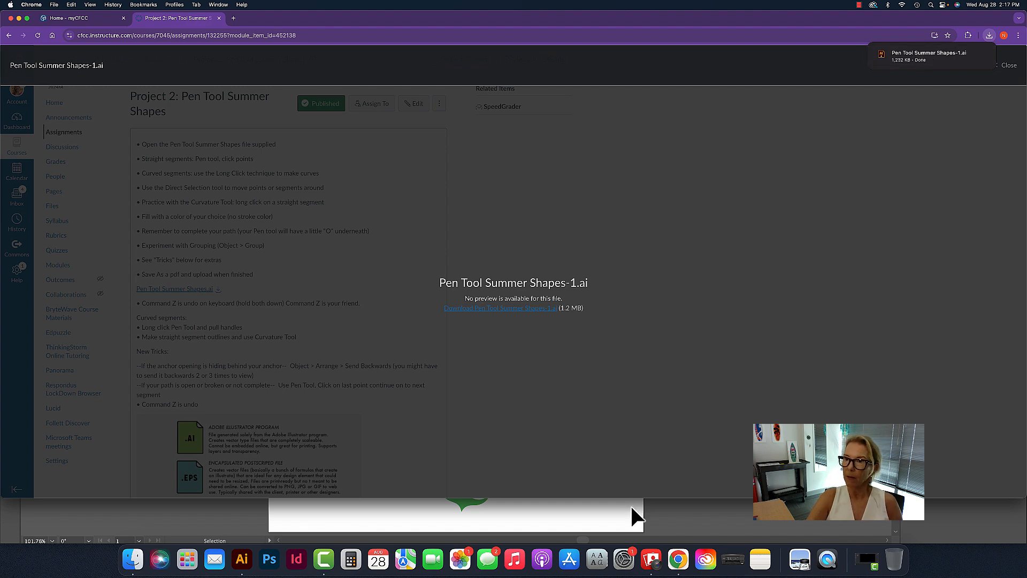
Switch to Adobe Illustrator, where the Pen Tool Summer Shapes document is open
{"action": "right_click", "coordinate": [634, 517]}
{"action": "left_click", "coordinate": [524, 511]}
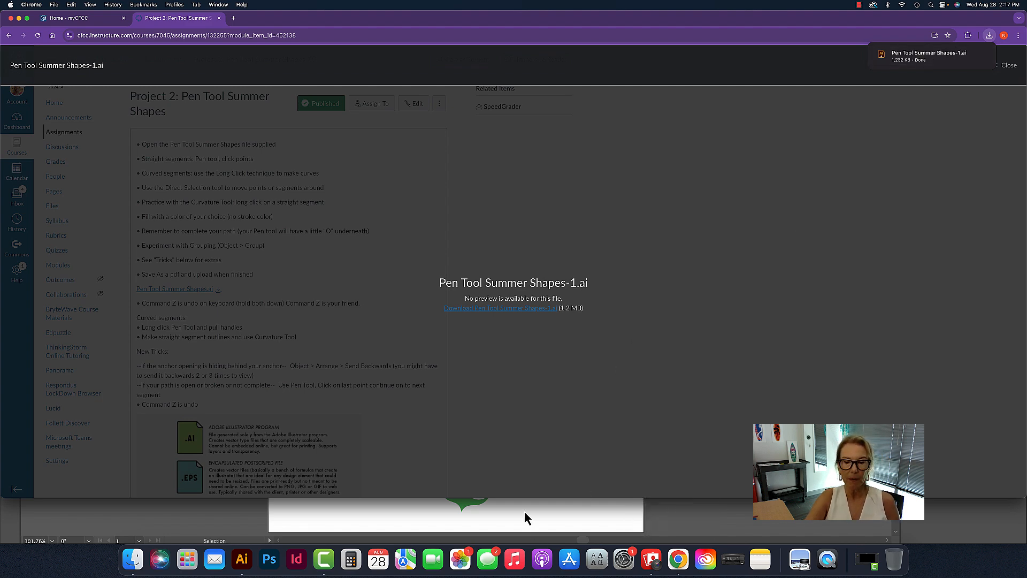
{"action": "left_click", "coordinate": [524, 511]}
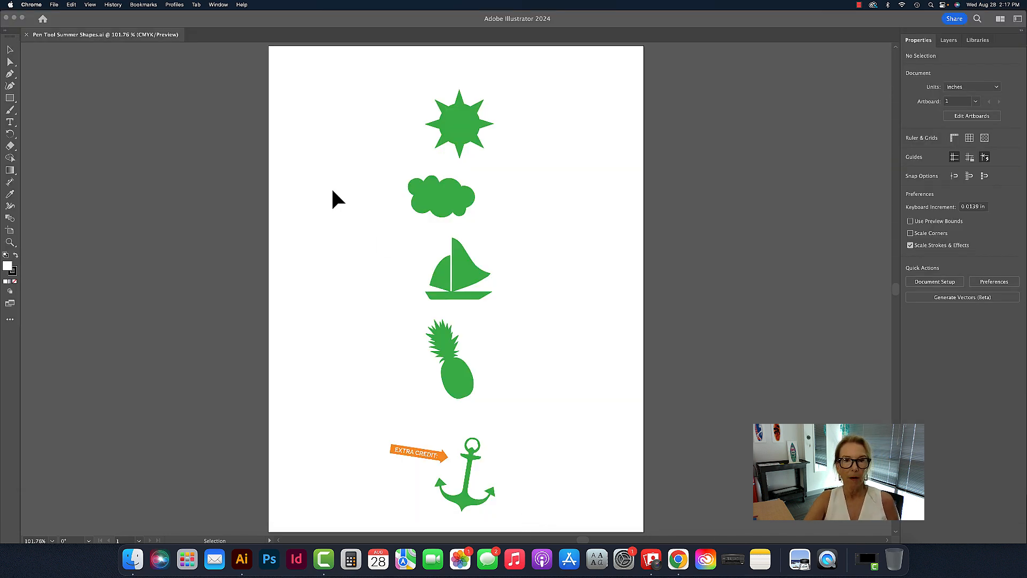
{"action": "left_click", "coordinate": [9, 74]}
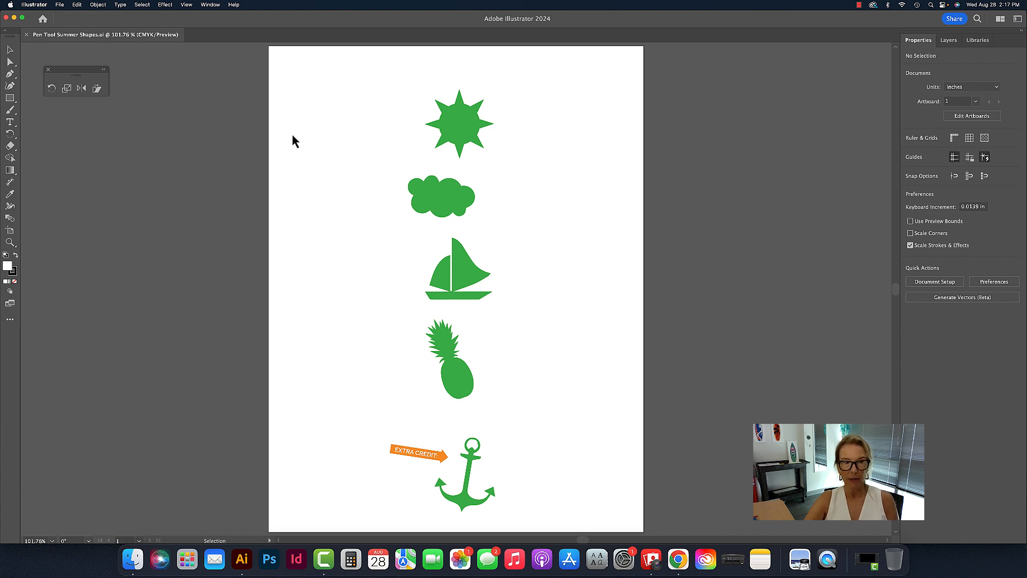
Trace the sun's upper-right ray as a closed straight-sided triangle with the Pen tool and deselect it
{"action": "left_click", "coordinate": [11, 243]}
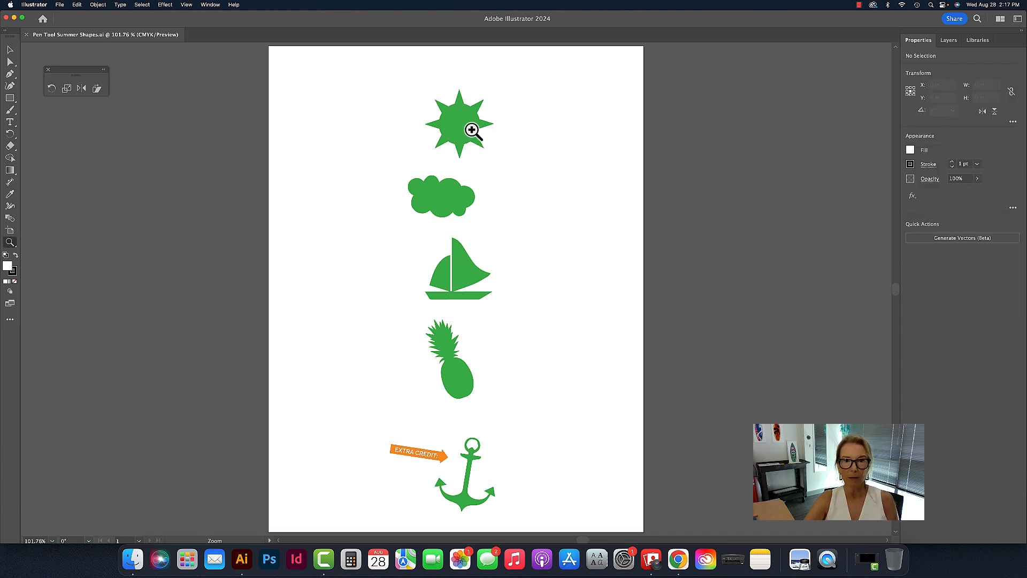
{"action": "left_click", "coordinate": [460, 139]}
{"action": "left_click", "coordinate": [441, 265]}
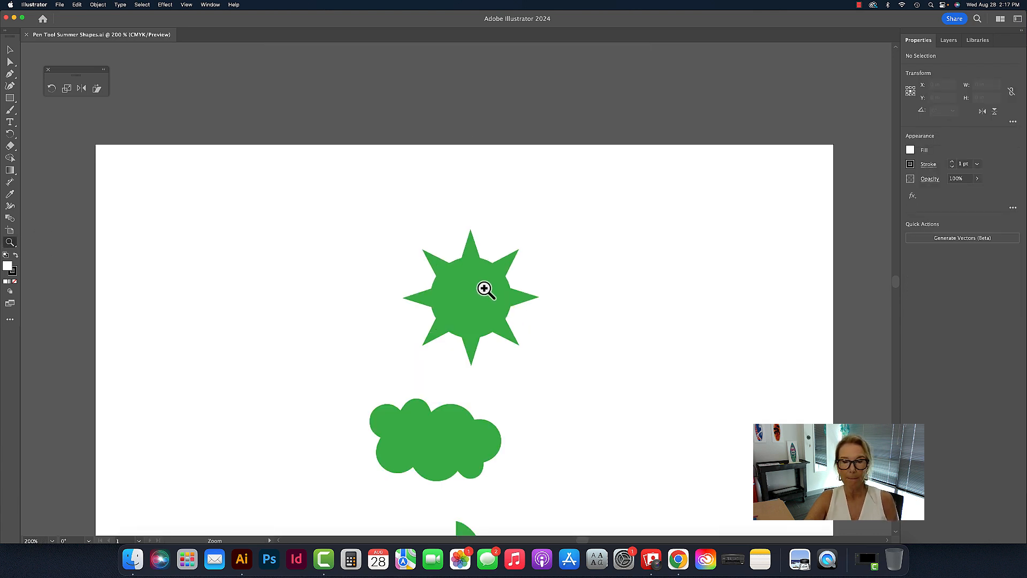
{"action": "scroll", "coordinate": [487, 288], "scroll_direction": "down", "scroll_amount": 2}
{"action": "left_click", "coordinate": [490, 284]}
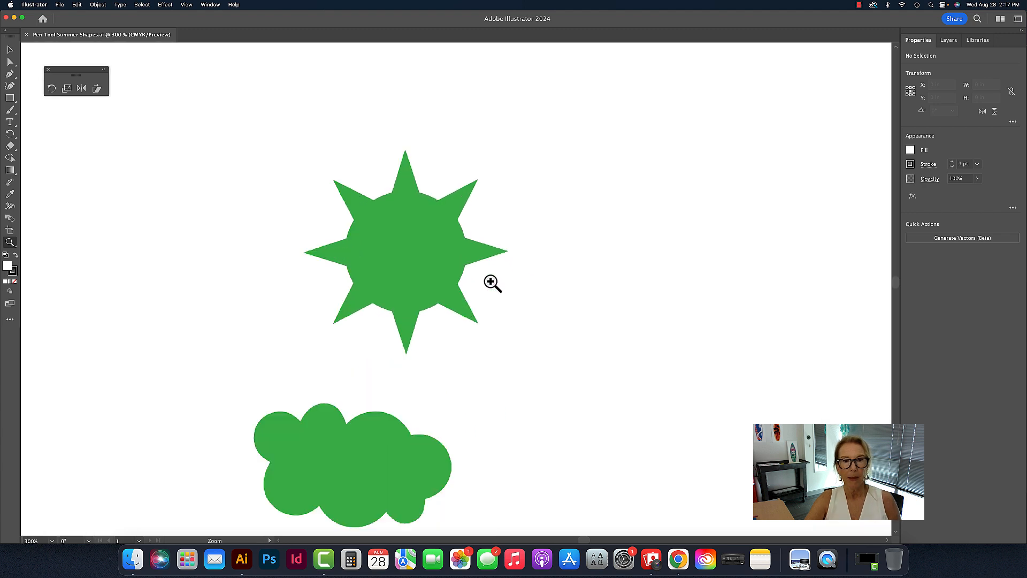
{"action": "scroll", "coordinate": [490, 282], "scroll_direction": "left", "scroll_amount": 1}
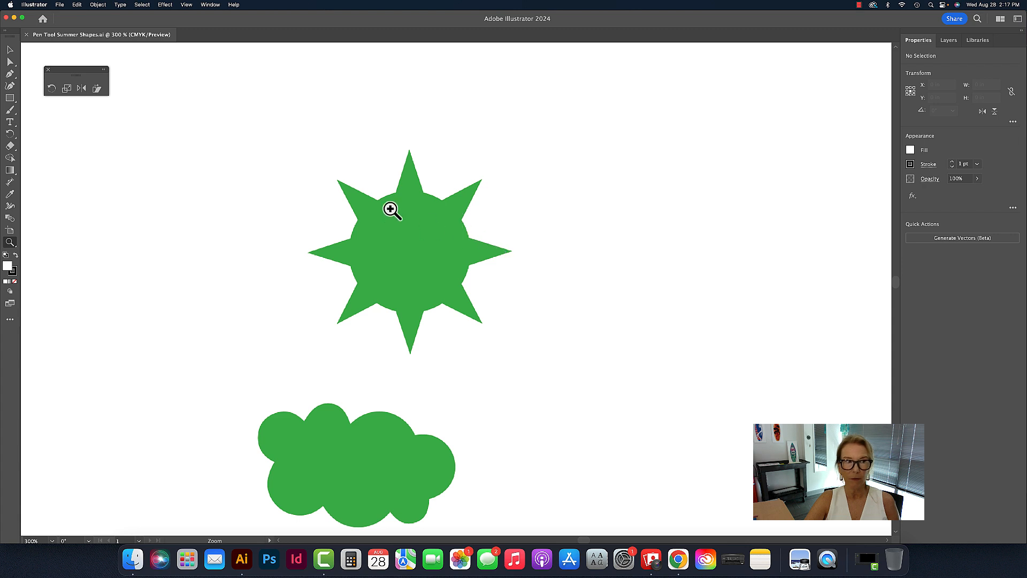
{"action": "left_click", "coordinate": [10, 73]}
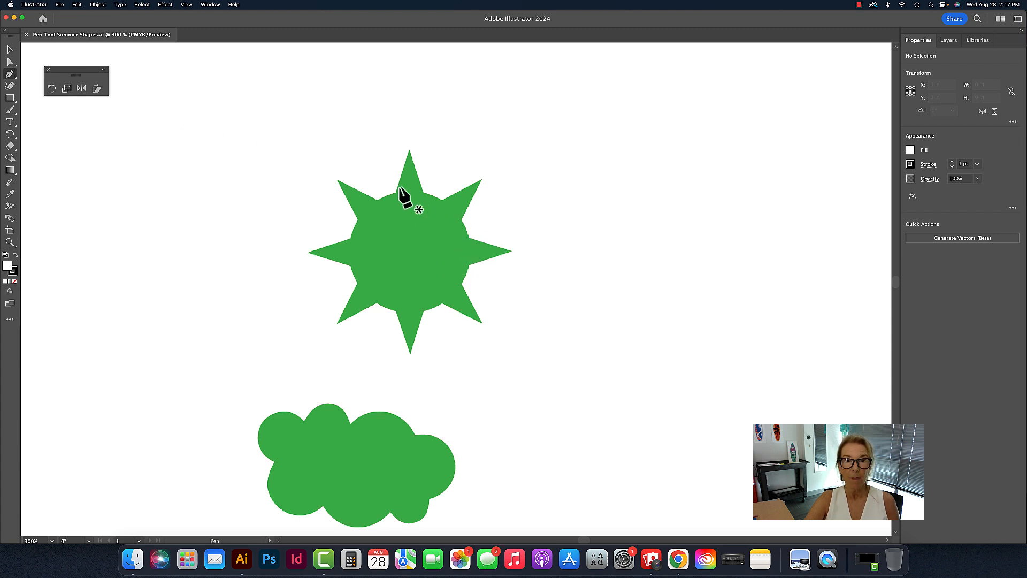
{"action": "left_click", "coordinate": [436, 203]}
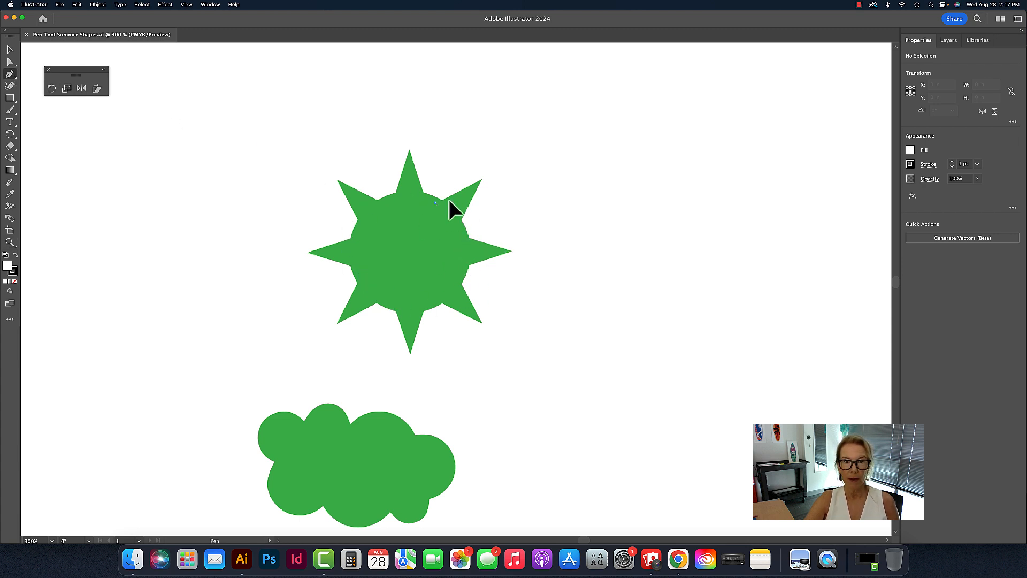
{"action": "left_click", "coordinate": [482, 181]}
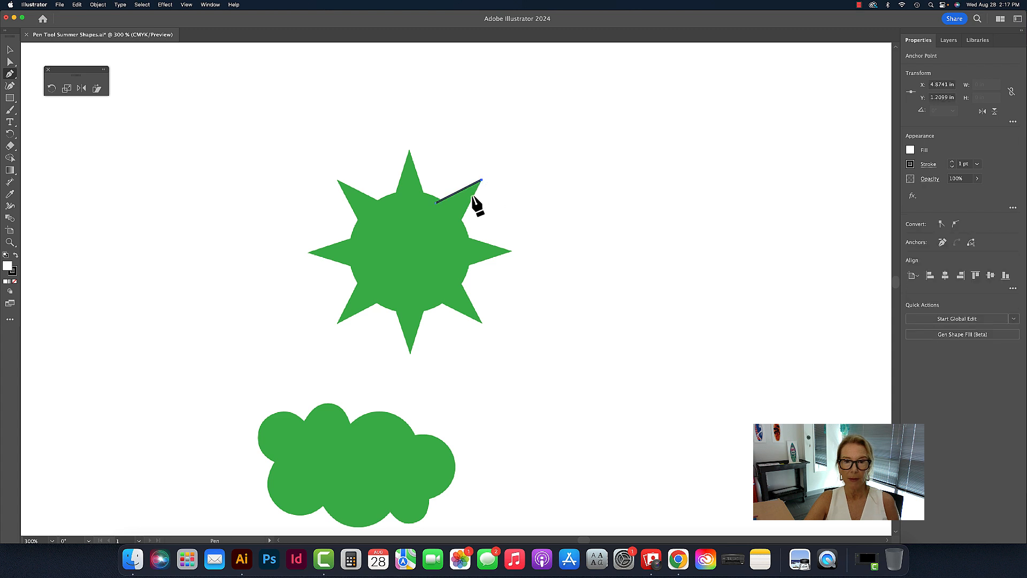
{"action": "left_click", "coordinate": [460, 222]}
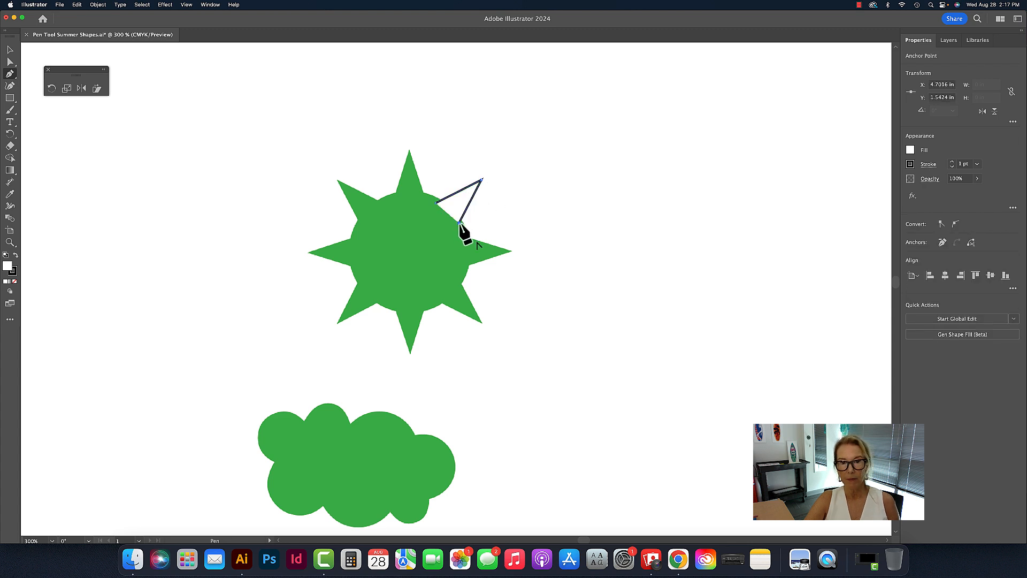
{"action": "left_click", "coordinate": [435, 203]}
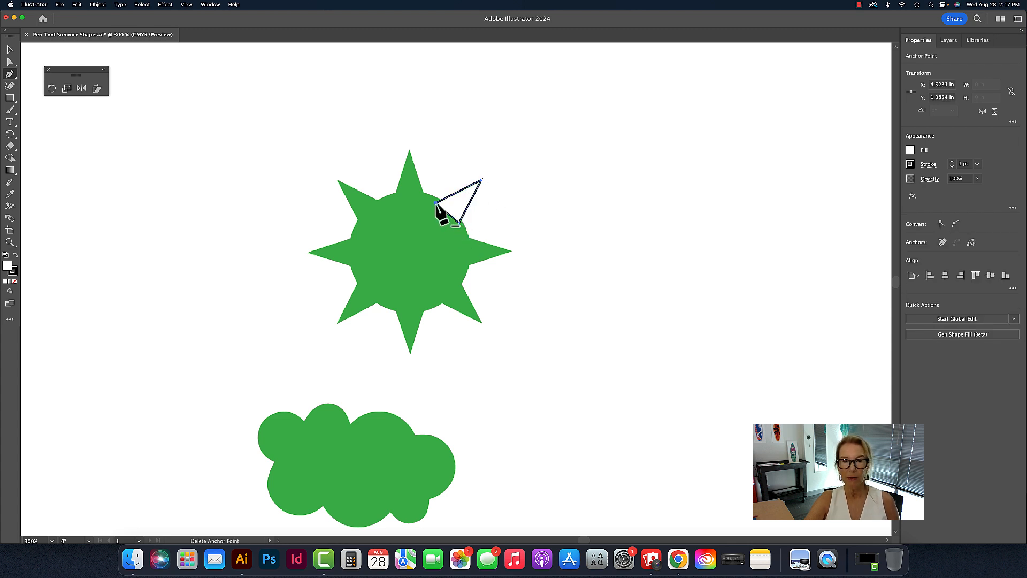
{"action": "key", "text": "super+shift+a"}
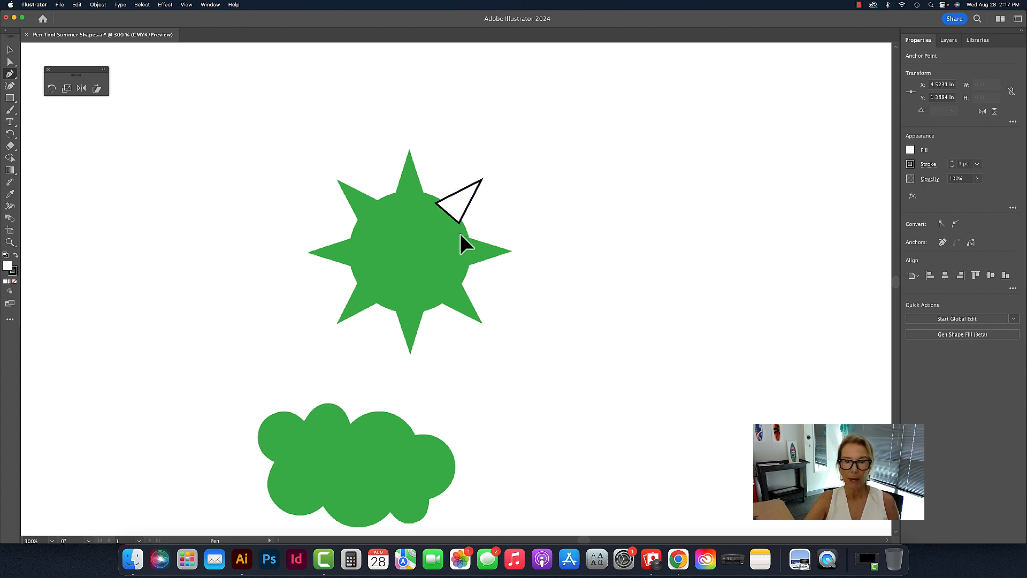
Trace the sun's right and lower-right rays as two closed Pen tool triangles with bases inside the circle
{"action": "left_click", "coordinate": [460, 234]}
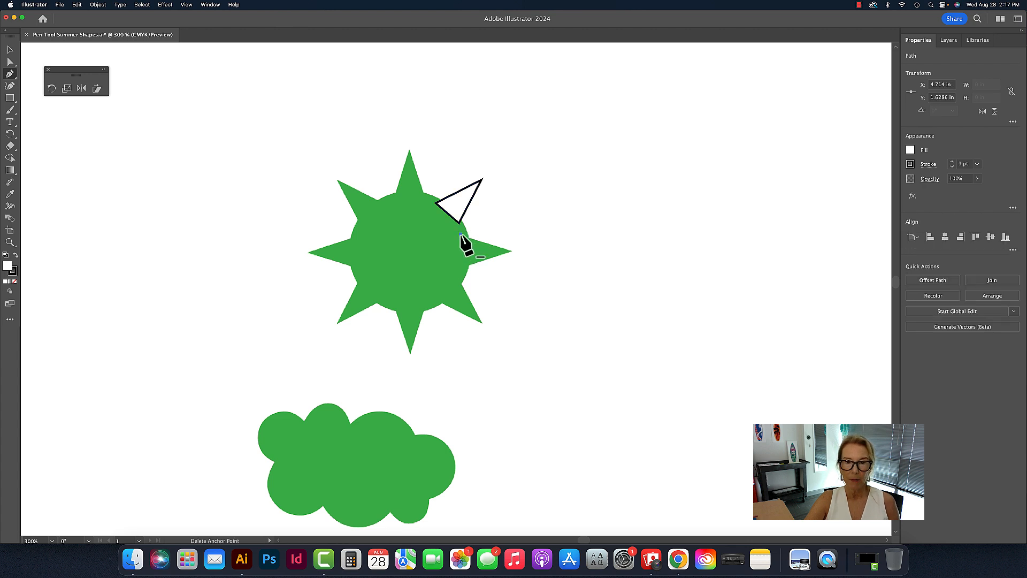
{"action": "left_click", "coordinate": [511, 252]}
{"action": "left_click", "coordinate": [460, 268]}
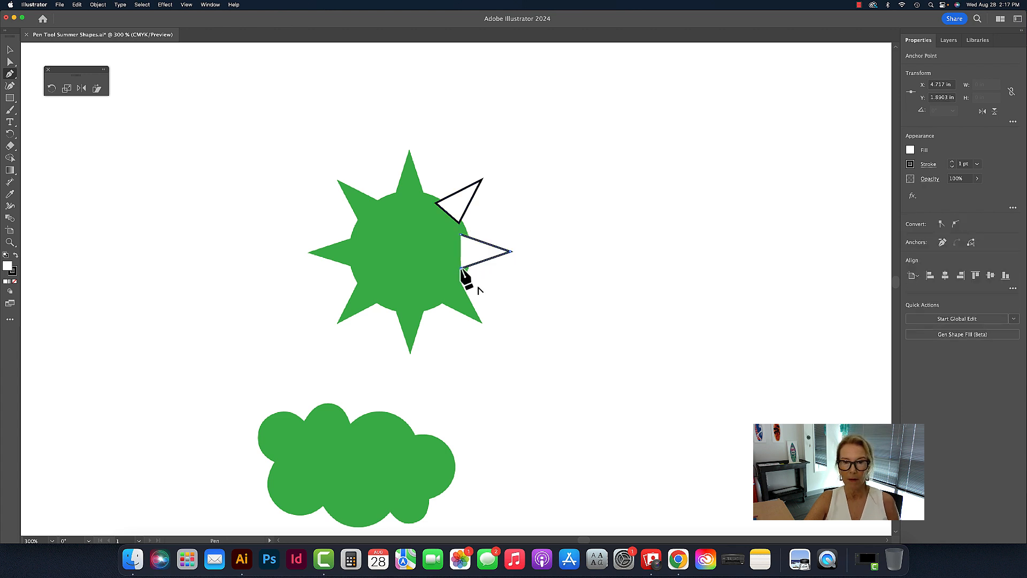
{"action": "left_click", "coordinate": [460, 233]}
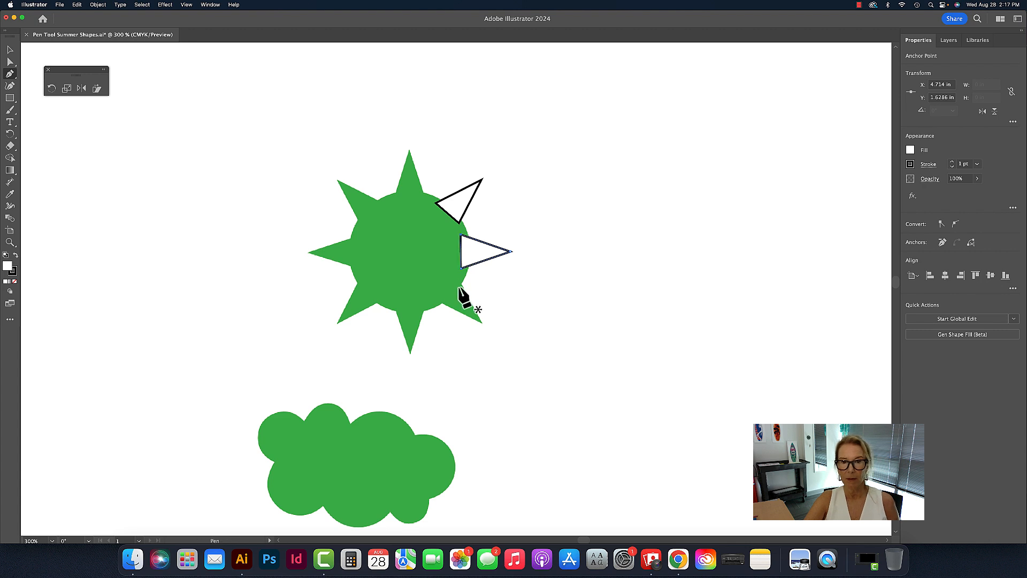
{"action": "left_click", "coordinate": [458, 277]}
{"action": "left_click", "coordinate": [482, 322]}
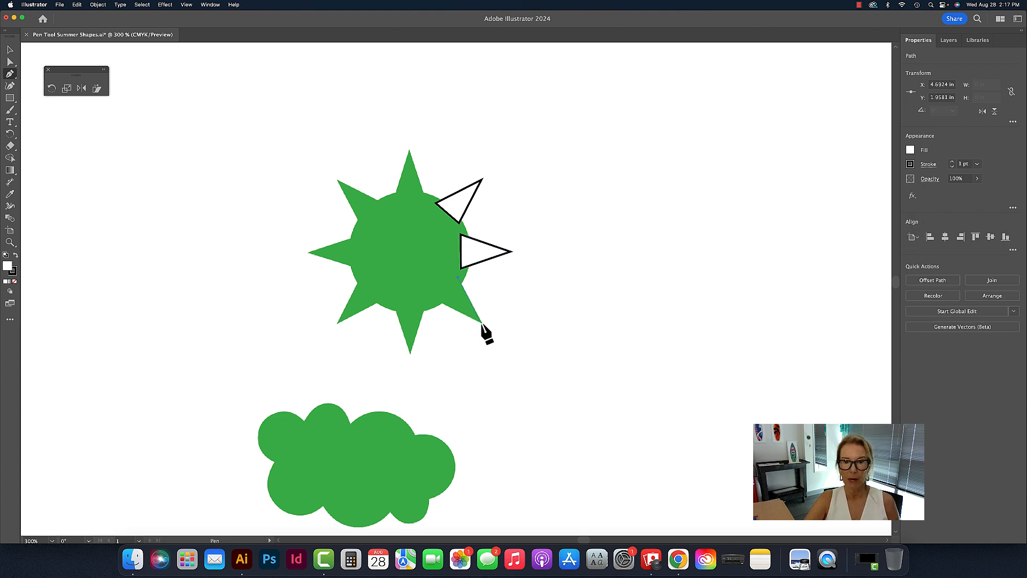
{"action": "left_click", "coordinate": [437, 300]}
{"action": "left_click", "coordinate": [458, 277]}
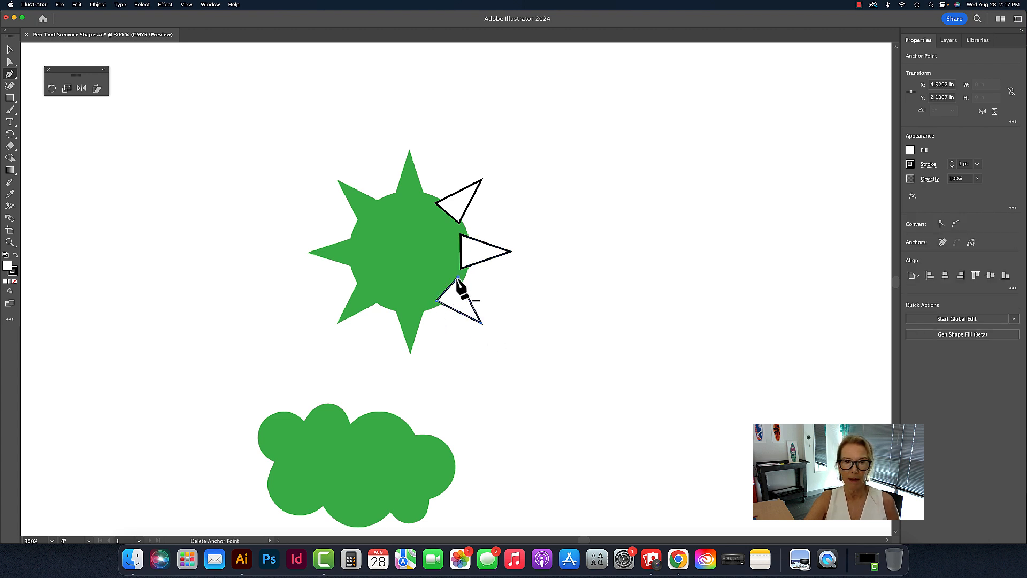
Trace the sun's bottom and lower-left rays as two separate closed triangles with the Pen tool
{"action": "left_click", "coordinate": [393, 307]}
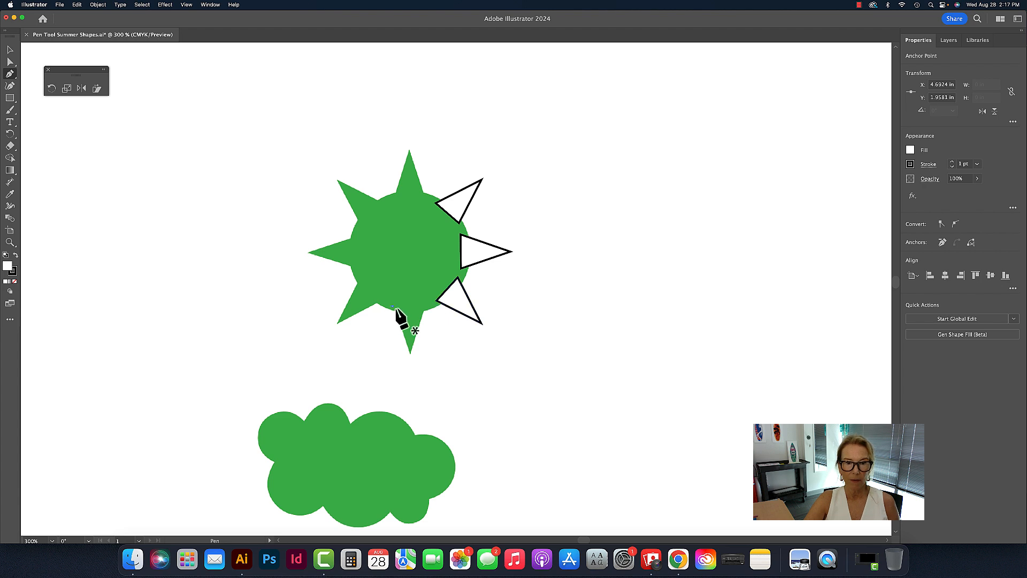
{"action": "left_click", "coordinate": [409, 353]}
{"action": "left_click", "coordinate": [426, 306]}
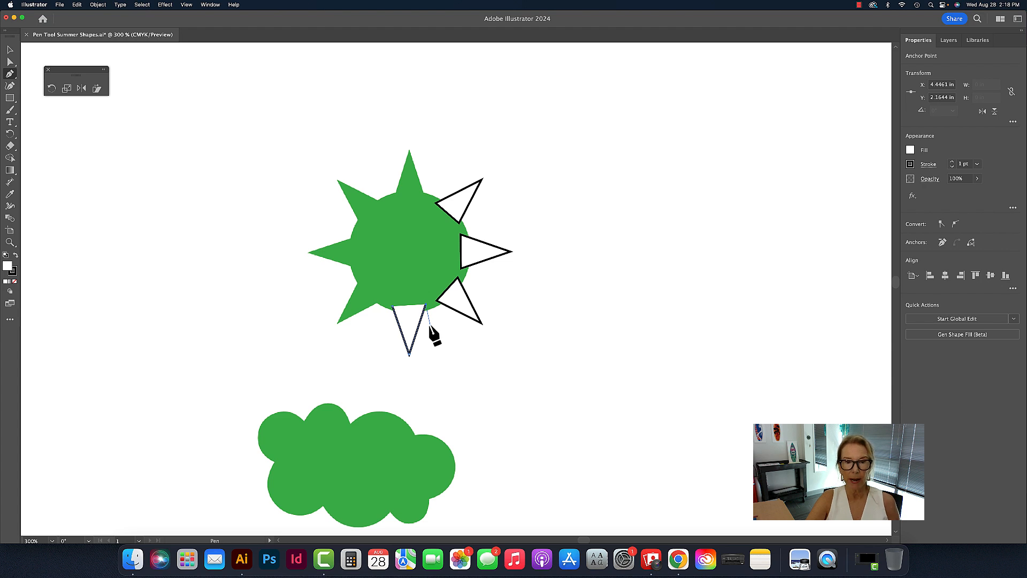
{"action": "left_click", "coordinate": [393, 305]}
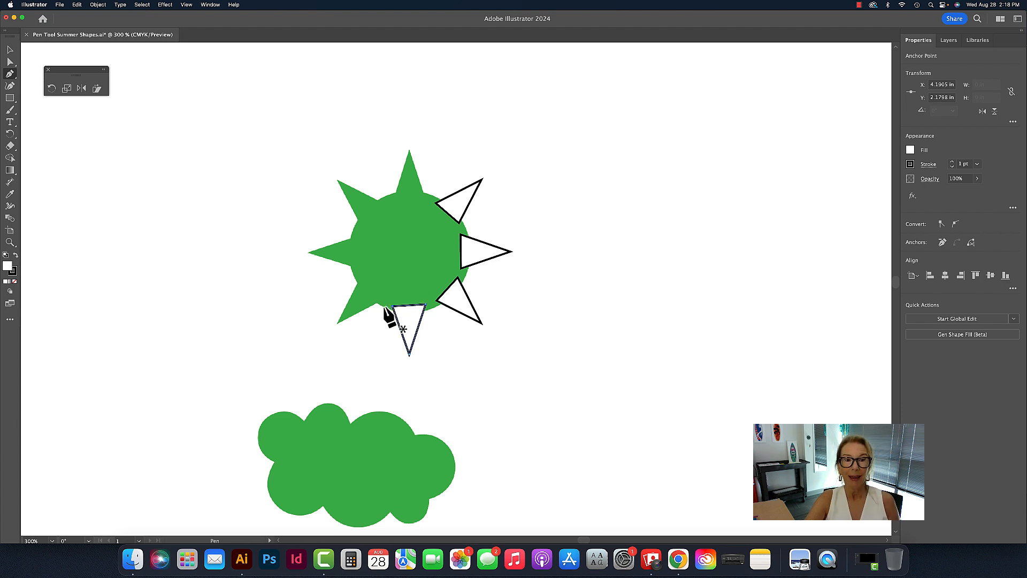
{"action": "left_click", "coordinate": [379, 299]}
{"action": "left_click", "coordinate": [338, 322]}
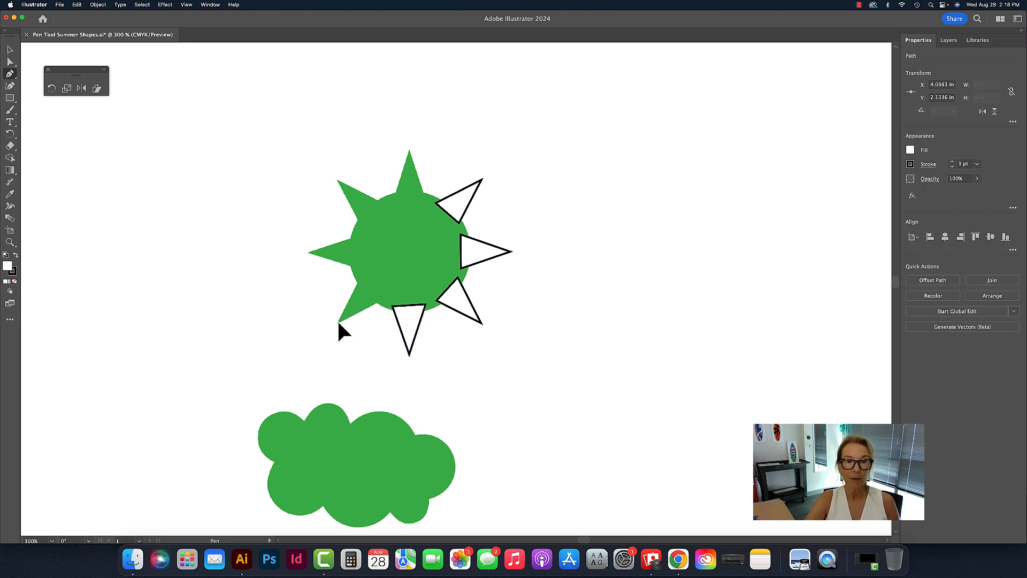
{"action": "left_click", "coordinate": [361, 278]}
{"action": "left_click", "coordinate": [380, 300]}
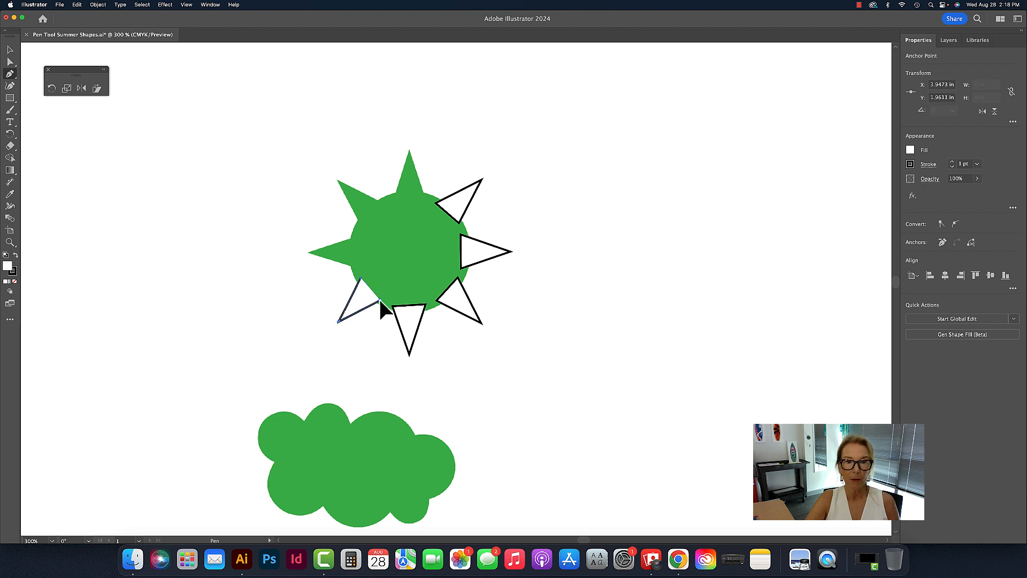
Trace the sun's left and upper-left rays as closed straight-segment triangles using the Pen tool
{"action": "left_click", "coordinate": [361, 238]}
{"action": "left_click", "coordinate": [307, 252]}
{"action": "left_click", "coordinate": [366, 266]}
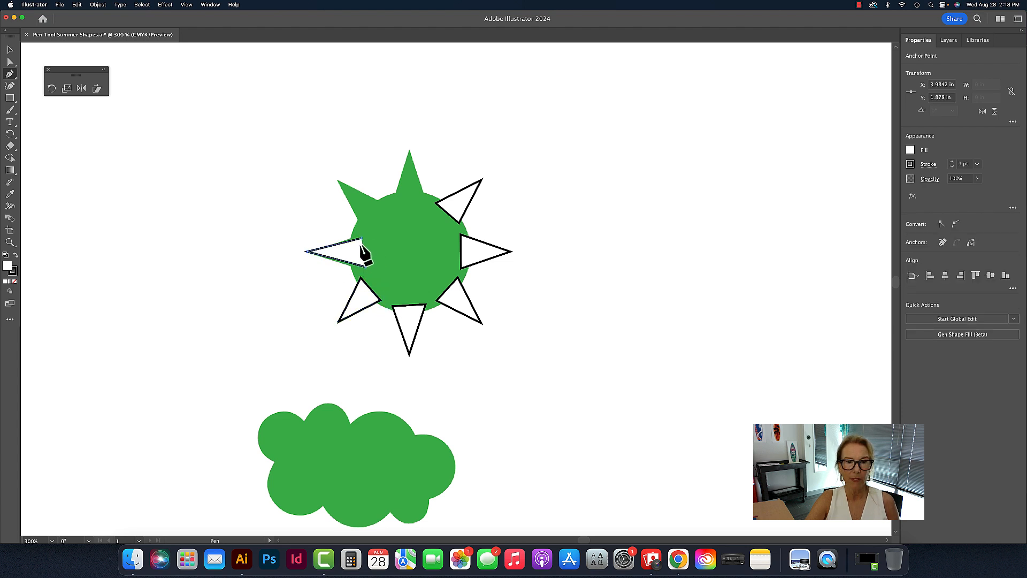
{"action": "left_click", "coordinate": [362, 238]}
{"action": "left_click", "coordinate": [358, 222]}
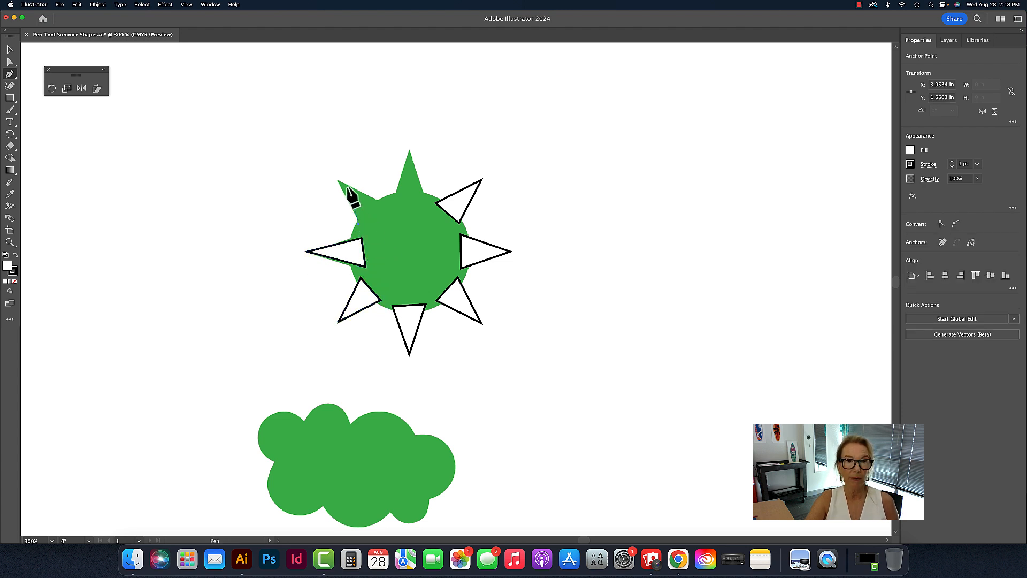
{"action": "left_click", "coordinate": [337, 180]}
{"action": "left_click", "coordinate": [381, 203]}
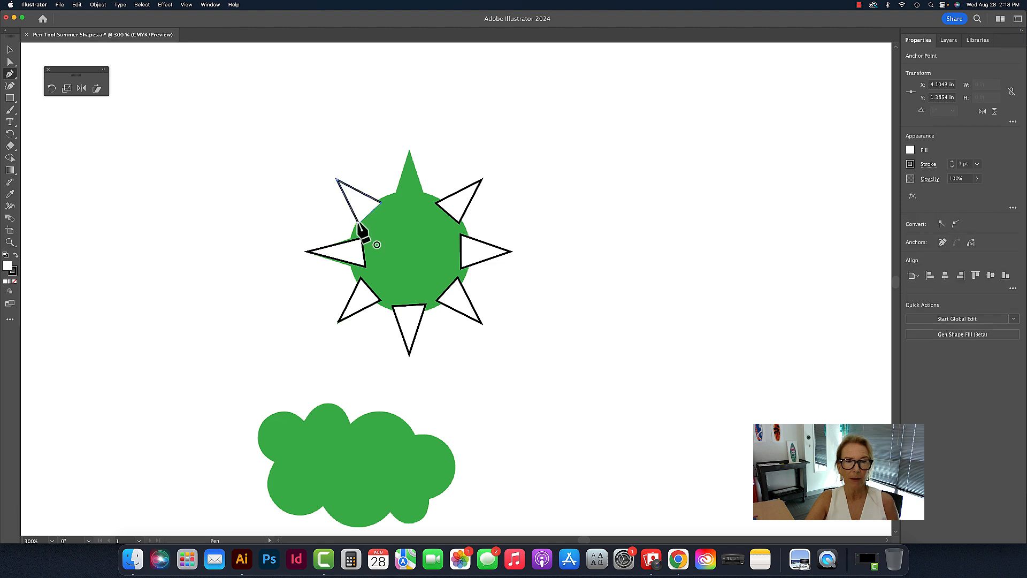
{"action": "left_click", "coordinate": [359, 222]}
Trace the sun's top ray as a closed Pen tool triangle and deselect the finished path
{"action": "left_click", "coordinate": [409, 149]}
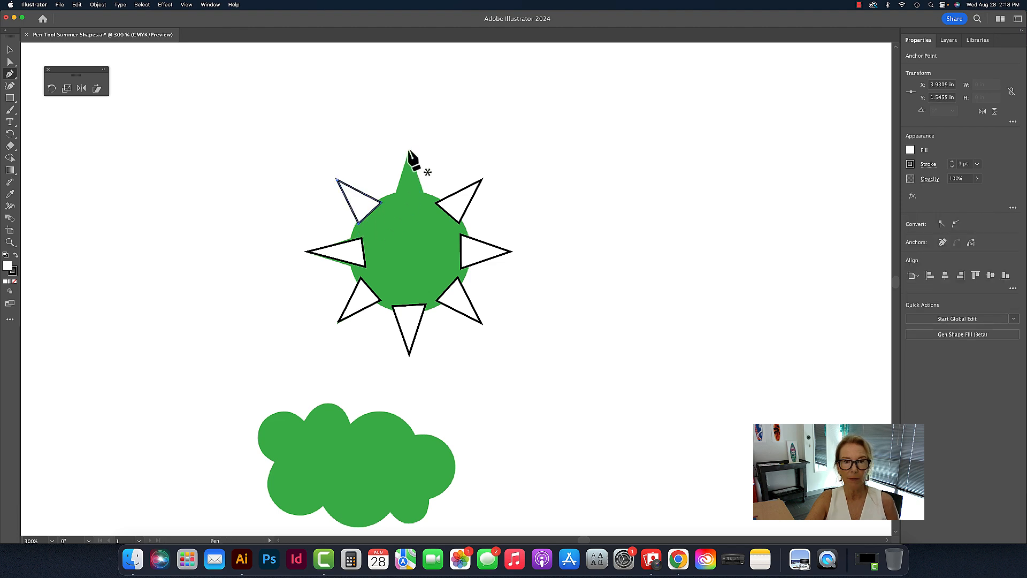
{"action": "left_click", "coordinate": [396, 203]}
{"action": "left_click", "coordinate": [423, 201]}
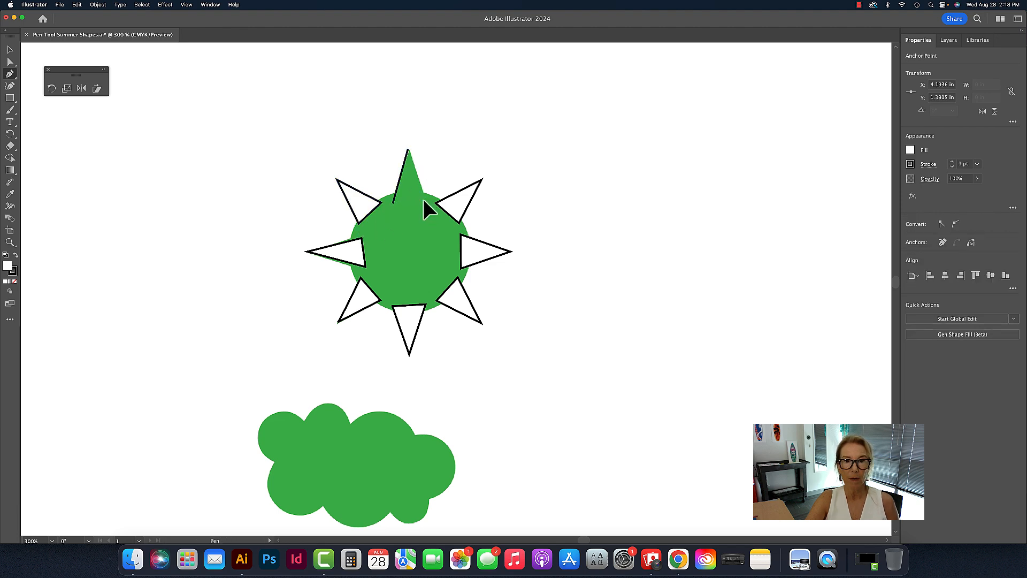
{"action": "left_click", "coordinate": [409, 150]}
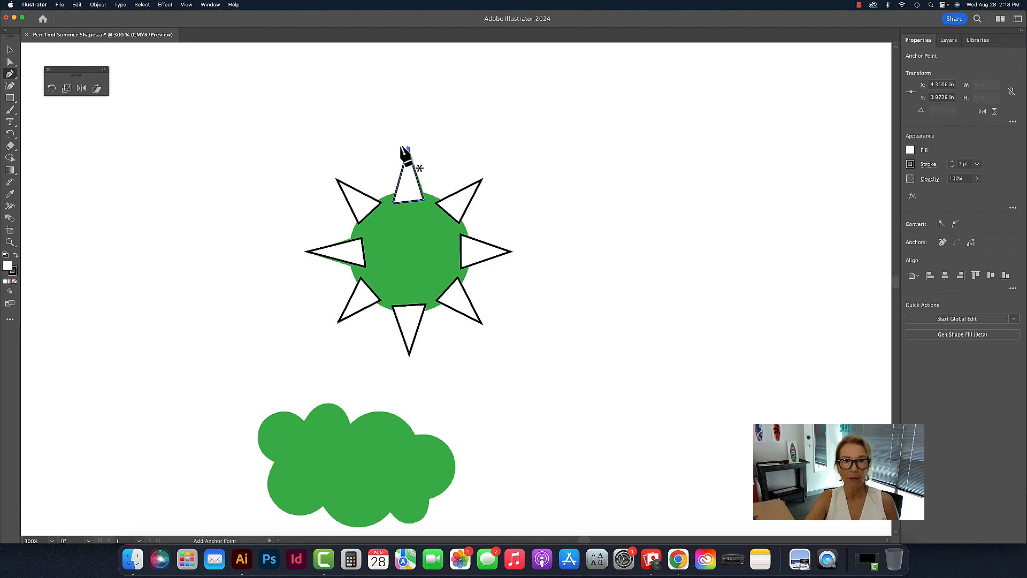
{"action": "left_click", "coordinate": [10, 50]}
{"action": "left_click", "coordinate": [157, 155]}
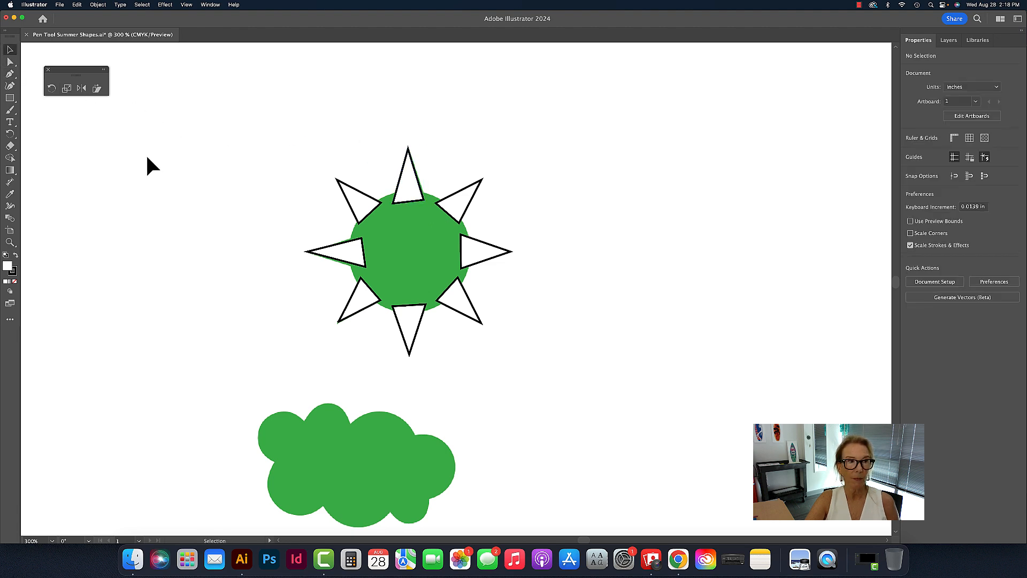
Draw an ellipse about 0.89 by 0.91 in over the sun's centre and align it with the green circle
{"action": "left_click", "coordinate": [10, 102]}
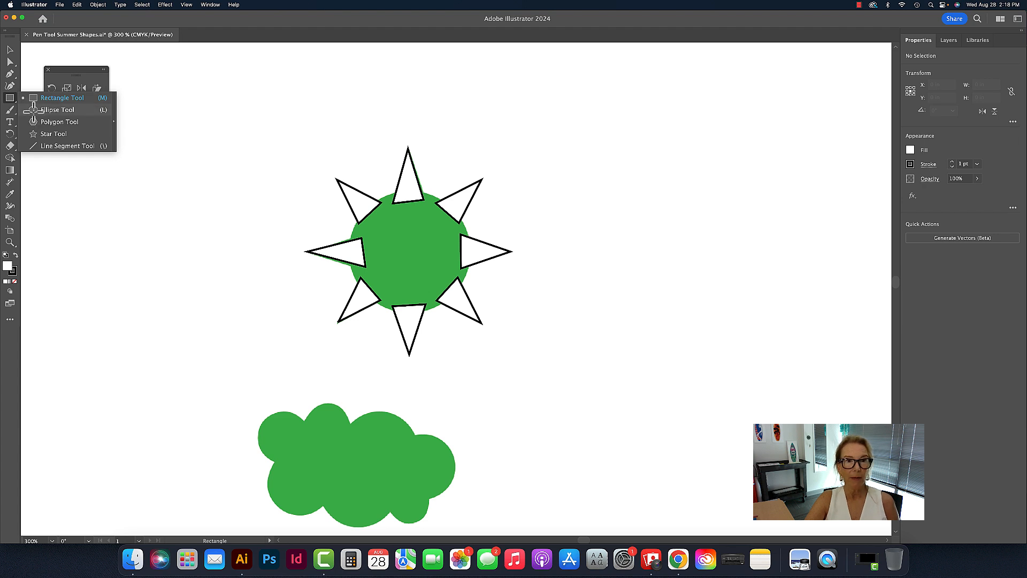
{"action": "left_click", "coordinate": [35, 110]}
{"action": "left_click_drag", "start_coordinate": [356, 200], "coordinate": [472, 319]}
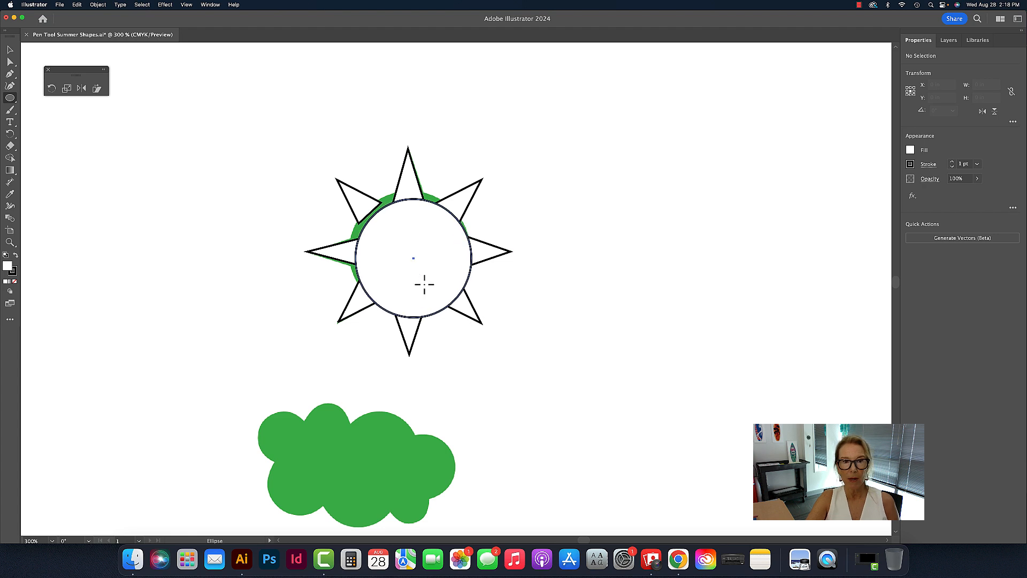
{"action": "key", "text": "v"}
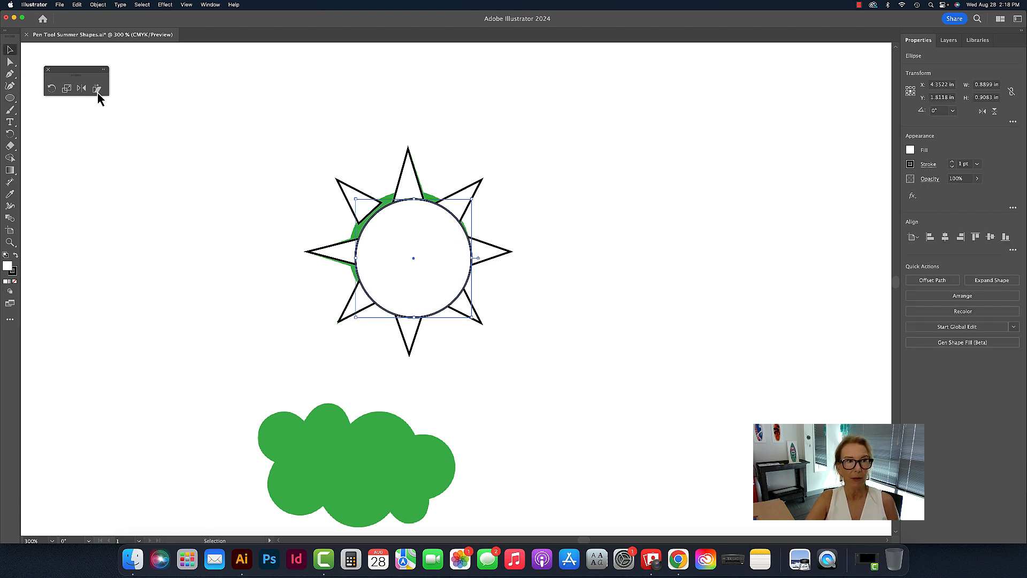
{"action": "left_click_drag", "start_coordinate": [440, 270], "coordinate": [438, 265]}
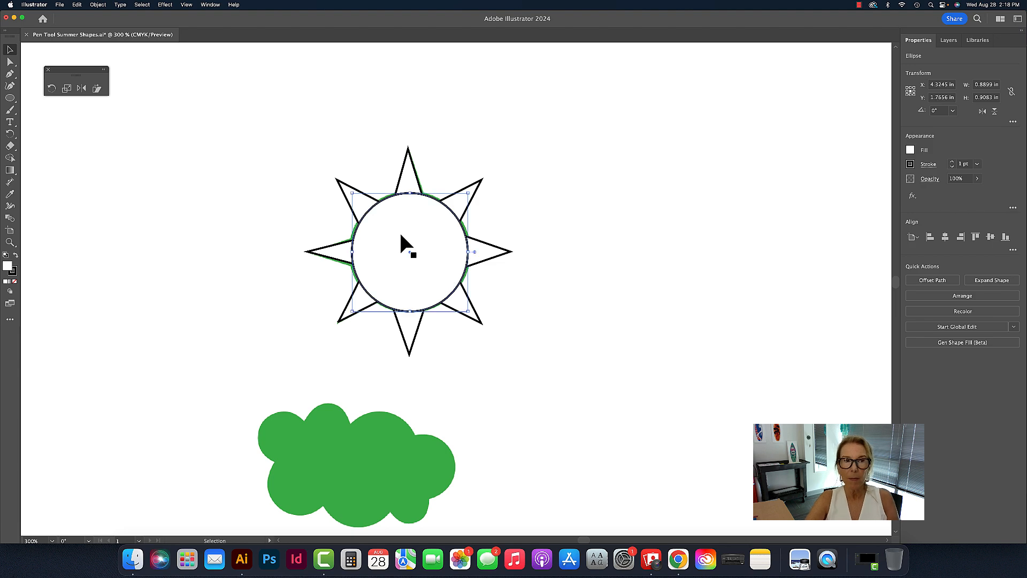
Show the Swatches panel in the empty canvas area and set the sun circle's fill to None
{"action": "left_click", "coordinate": [208, 5]}
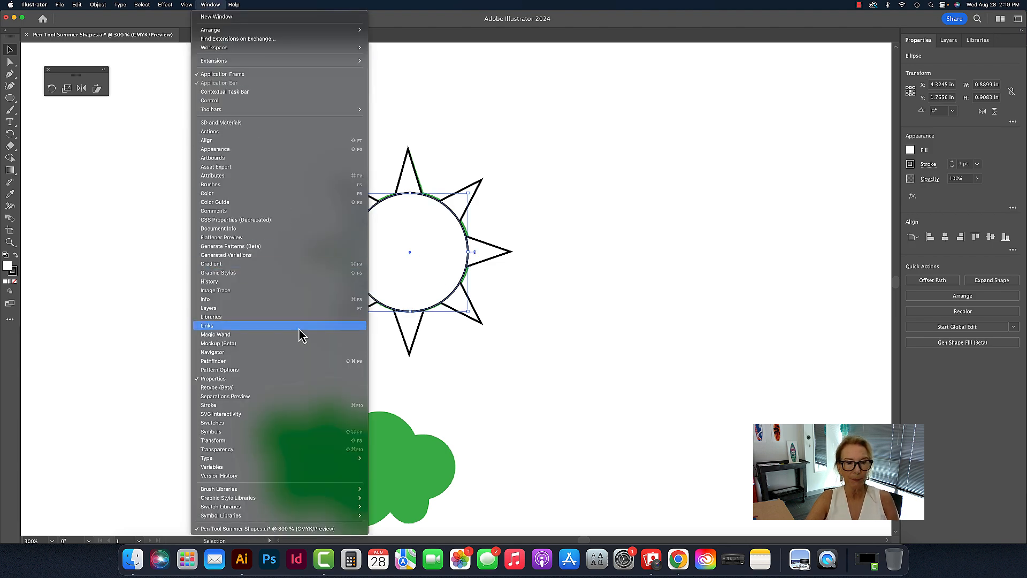
{"action": "left_click", "coordinate": [273, 422]}
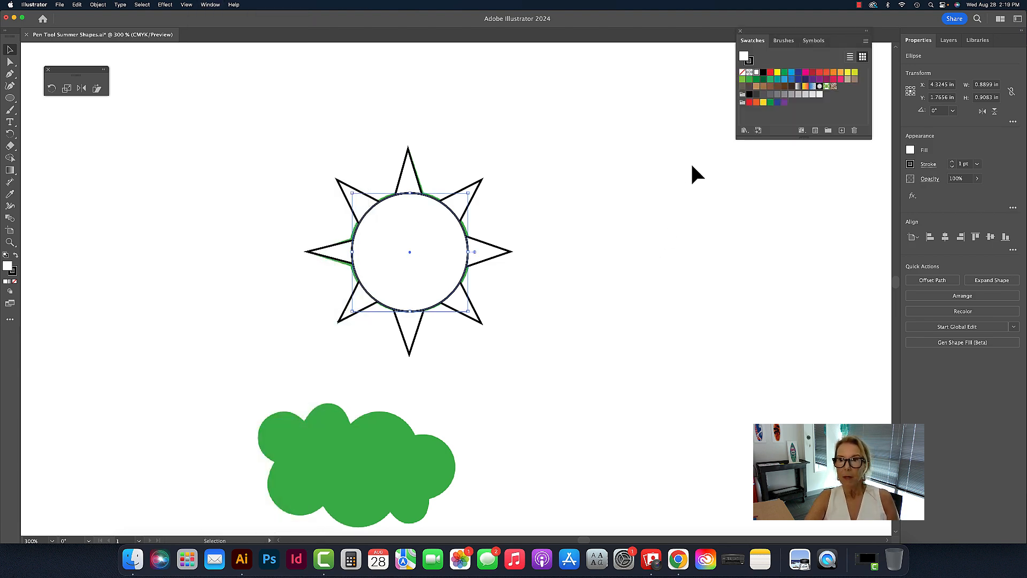
{"action": "left_click_drag", "start_coordinate": [757, 33], "coordinate": [685, 123]}
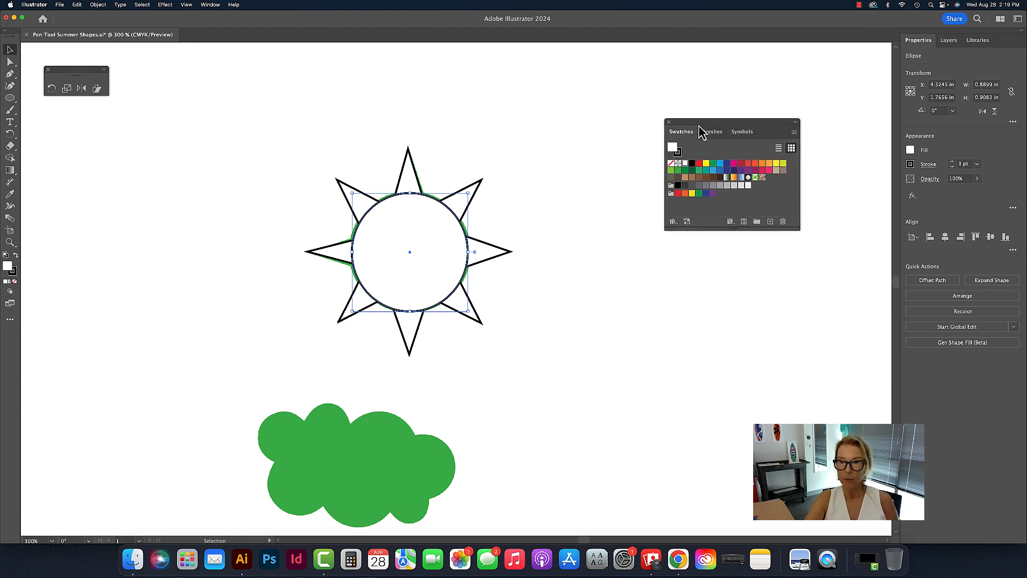
{"action": "left_click_drag", "start_coordinate": [698, 137], "coordinate": [732, 118]}
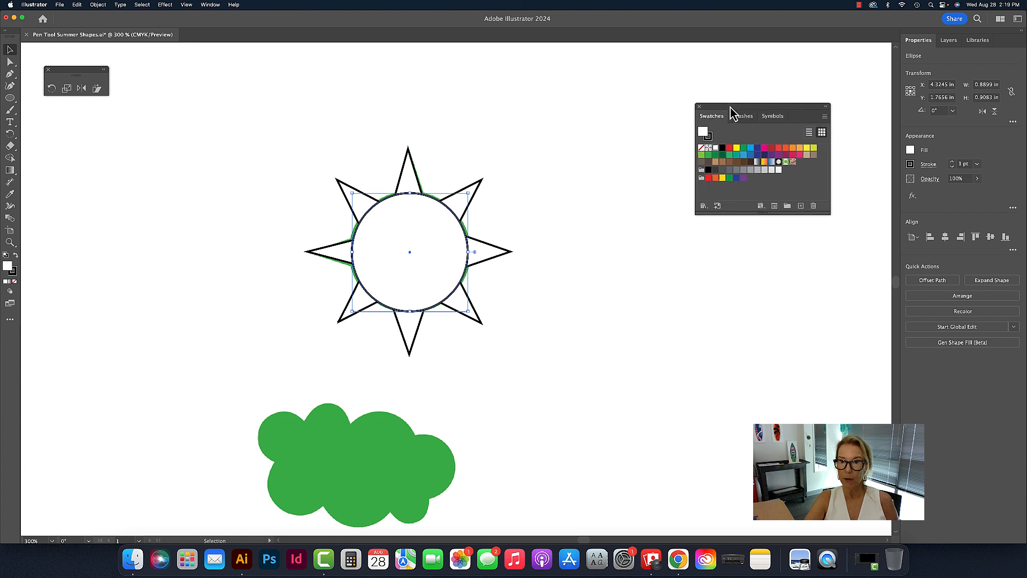
{"action": "left_click", "coordinate": [705, 145]}
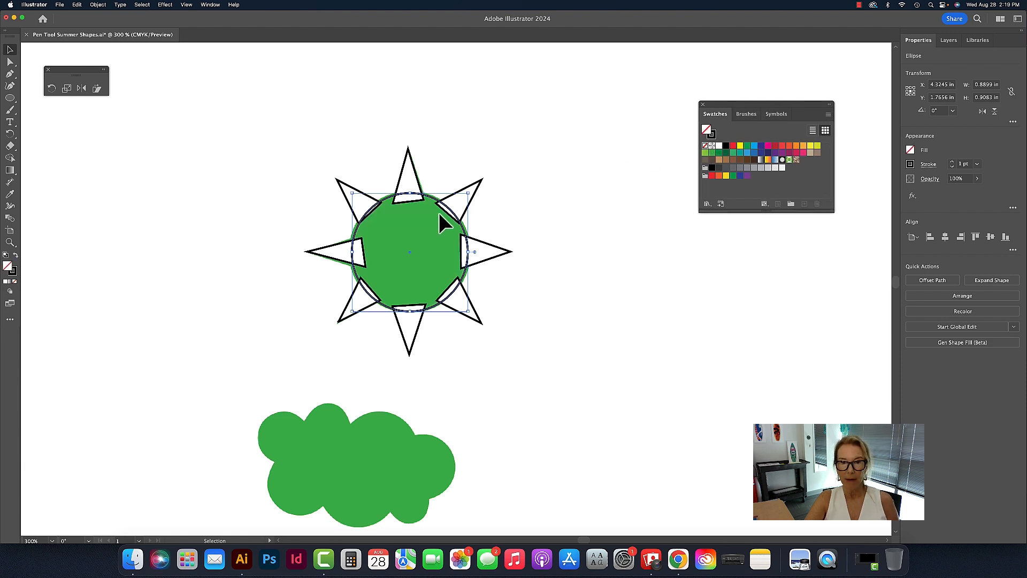
{"action": "left_click", "coordinate": [523, 232]}
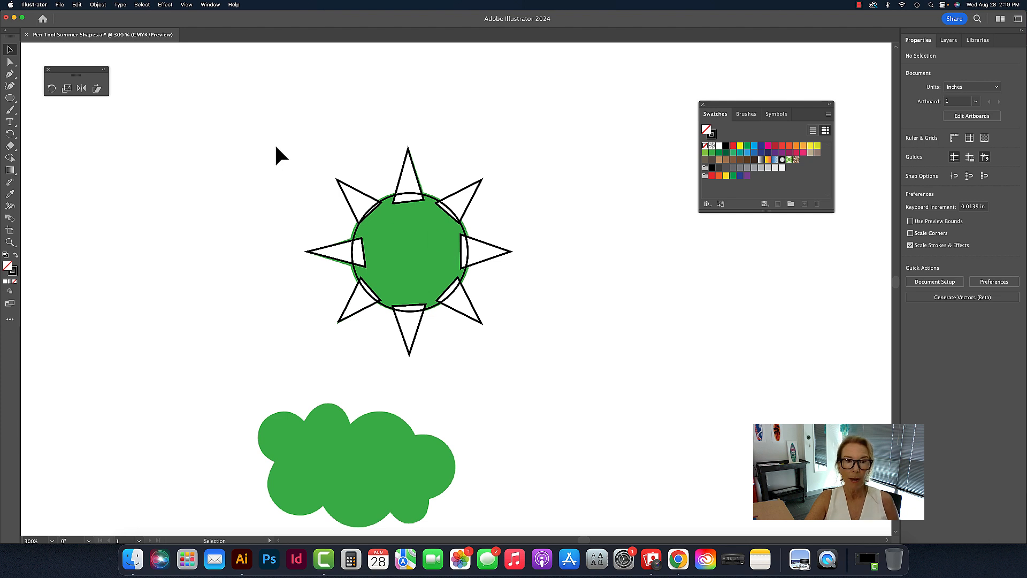
Fill the circle and all eight rays of the traced sun with magenta and set their stroke to None
{"action": "left_click_drag", "start_coordinate": [274, 142], "coordinate": [529, 366]}
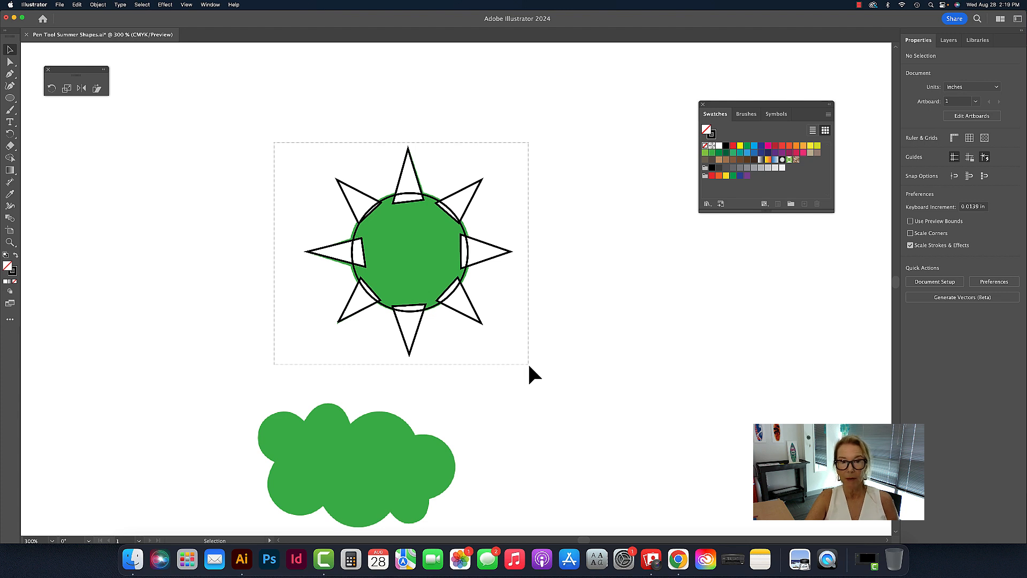
{"action": "left_click_drag", "start_coordinate": [529, 366], "coordinate": [529, 366]}
{"action": "scroll", "coordinate": [544, 225], "scroll_direction": "down", "scroll_amount": 1}
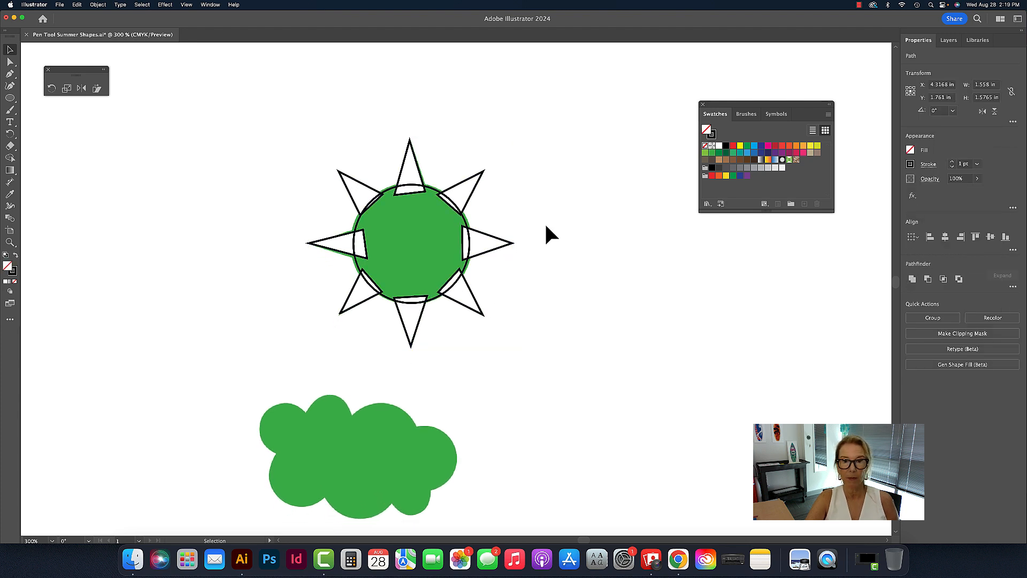
{"action": "left_click", "coordinate": [546, 226]}
{"action": "left_click_drag", "start_coordinate": [262, 118], "coordinate": [544, 354]}
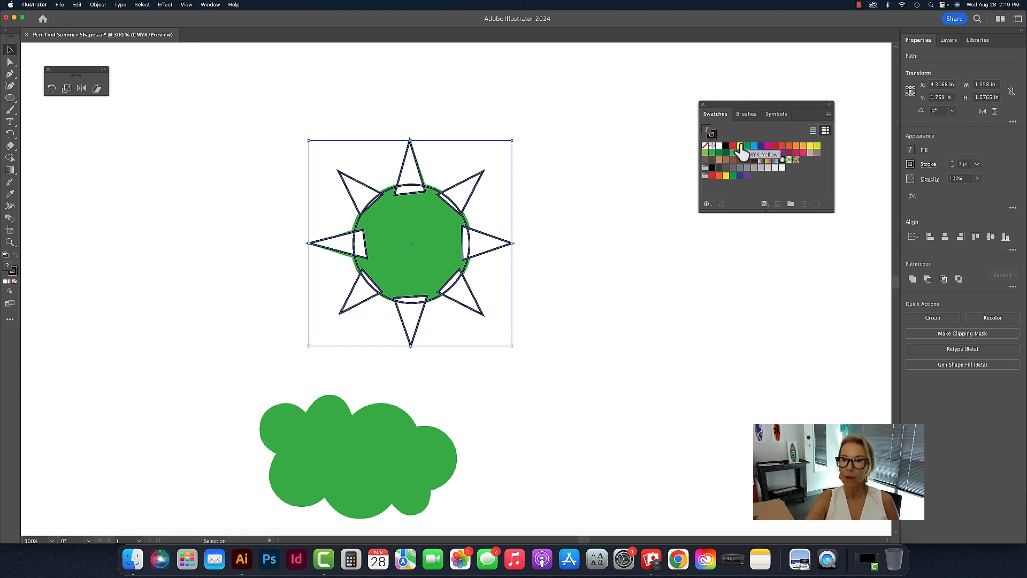
{"action": "left_click", "coordinate": [768, 145]}
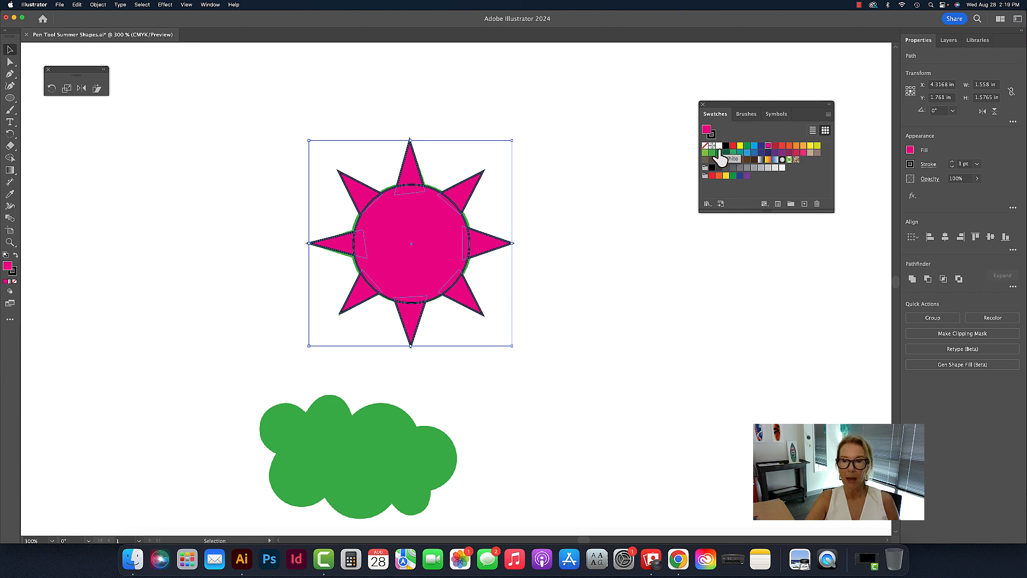
{"action": "left_click", "coordinate": [712, 135]}
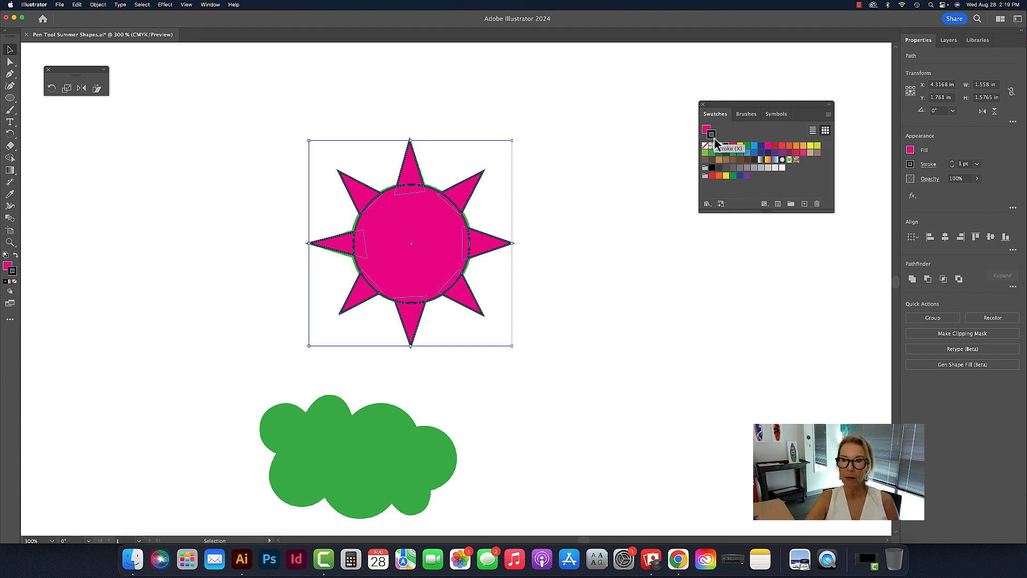
{"action": "left_click", "coordinate": [705, 145]}
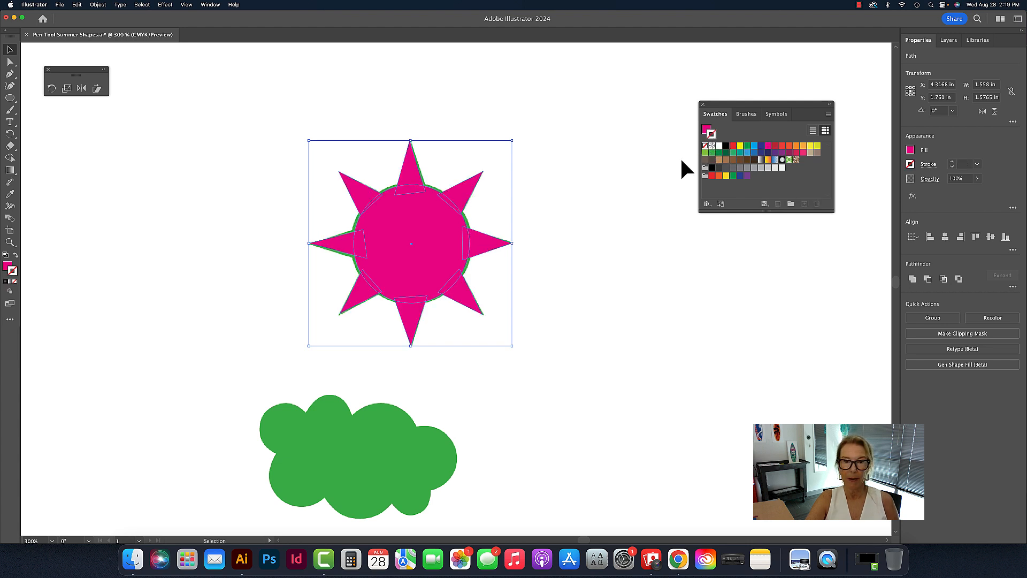
{"action": "left_click", "coordinate": [596, 208]}
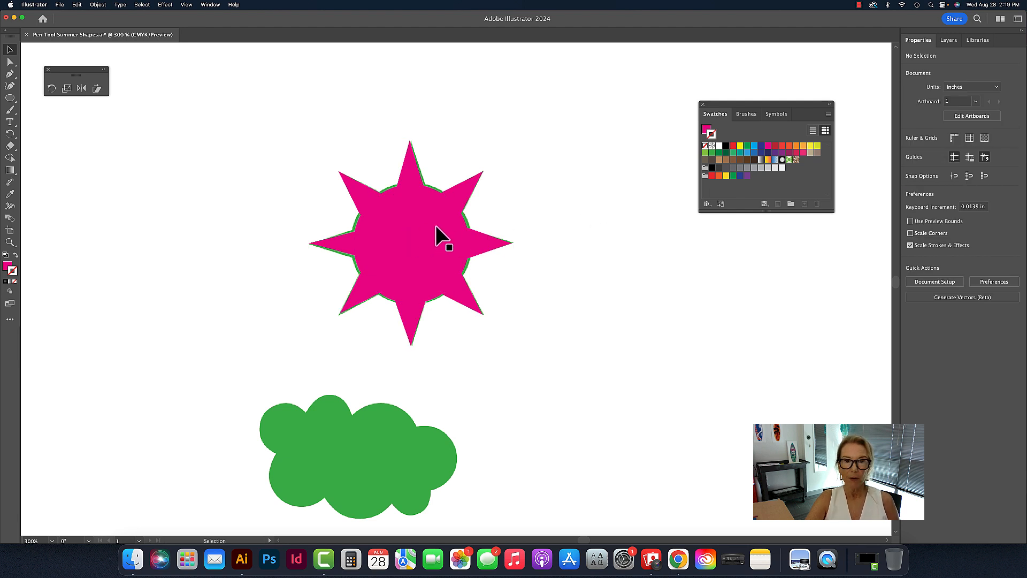
Try moving the magenta circle away from the rays twice, undoing each move
{"action": "left_click_drag", "start_coordinate": [420, 258], "coordinate": [529, 263]}
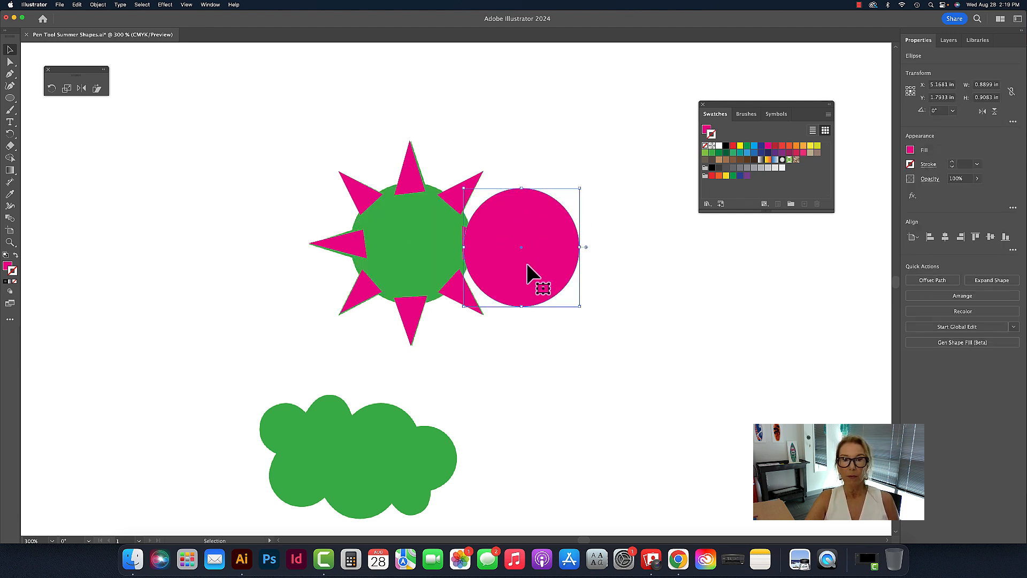
{"action": "key", "text": "super+z"}
{"action": "left_click", "coordinate": [527, 265]}
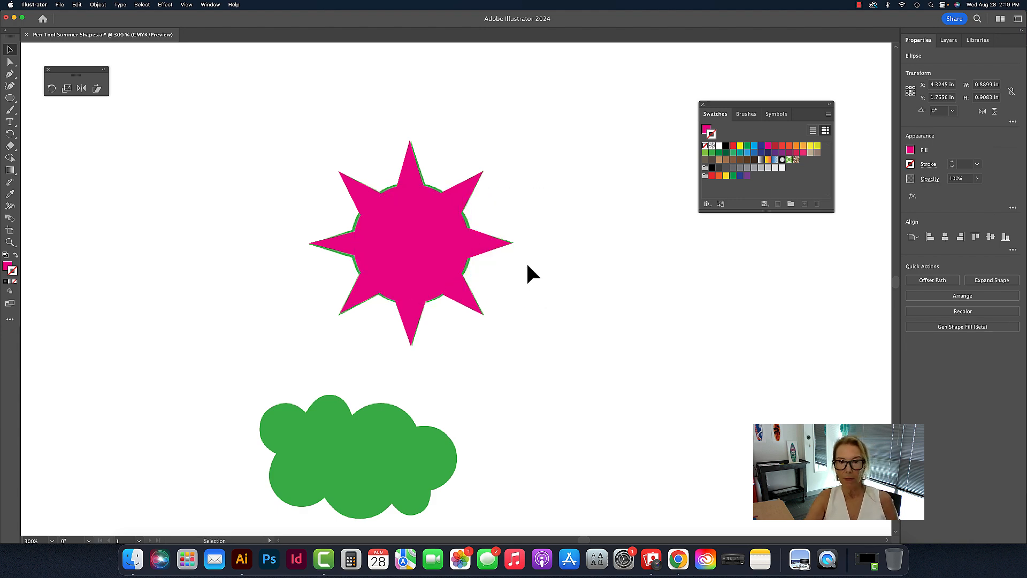
{"action": "left_click_drag", "start_coordinate": [412, 243], "coordinate": [572, 183]}
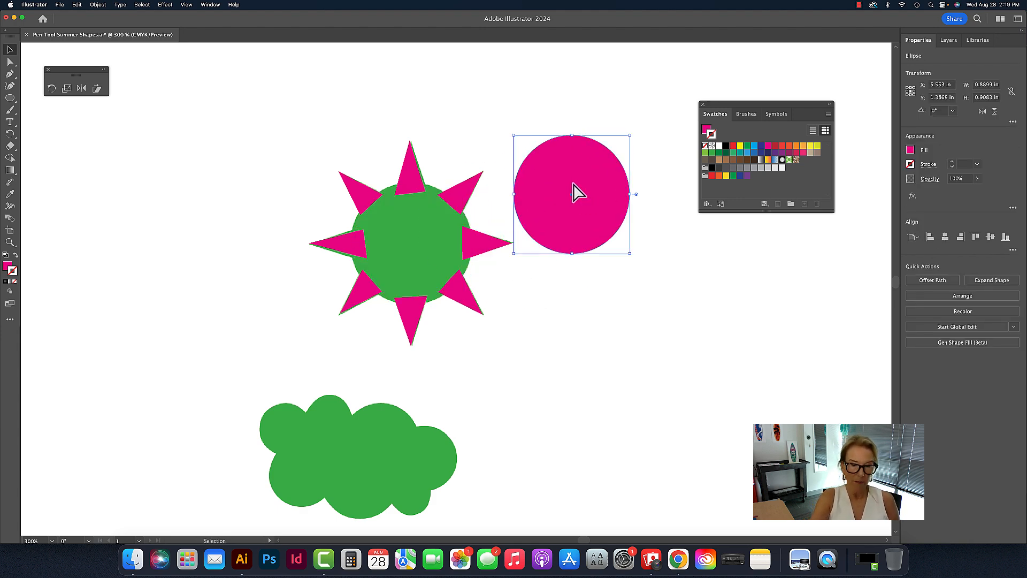
{"action": "key", "text": "super+z"}
{"action": "scroll", "coordinate": [573, 191], "scroll_direction": "left", "scroll_amount": 2}
{"action": "left_click", "coordinate": [573, 185]}
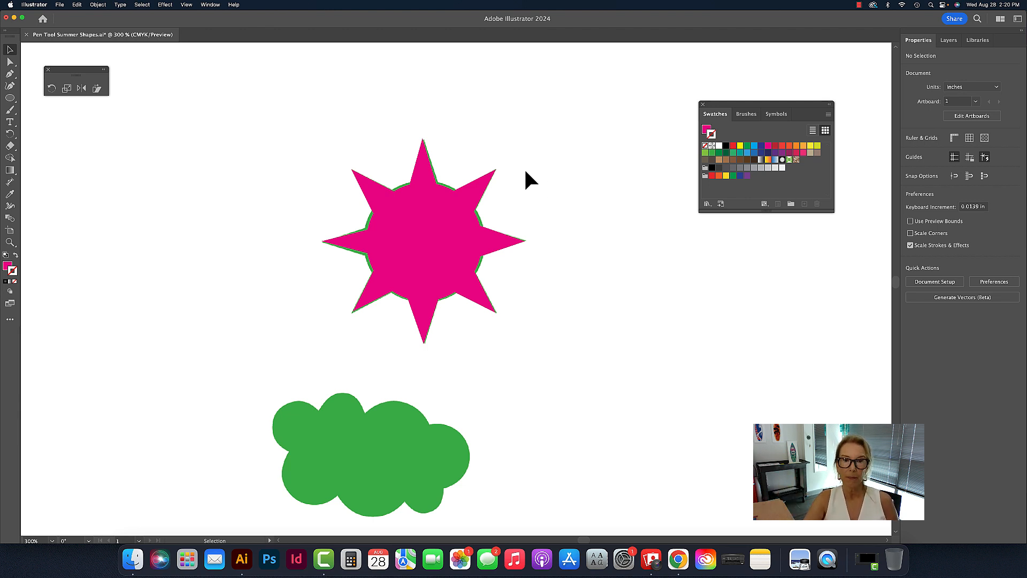
Move all the magenta sun pieces together off the green template into the empty area beside it and group them
{"action": "left_click_drag", "start_coordinate": [290, 129], "coordinate": [531, 352]}
{"action": "left_click_drag", "start_coordinate": [398, 230], "coordinate": [622, 299]}
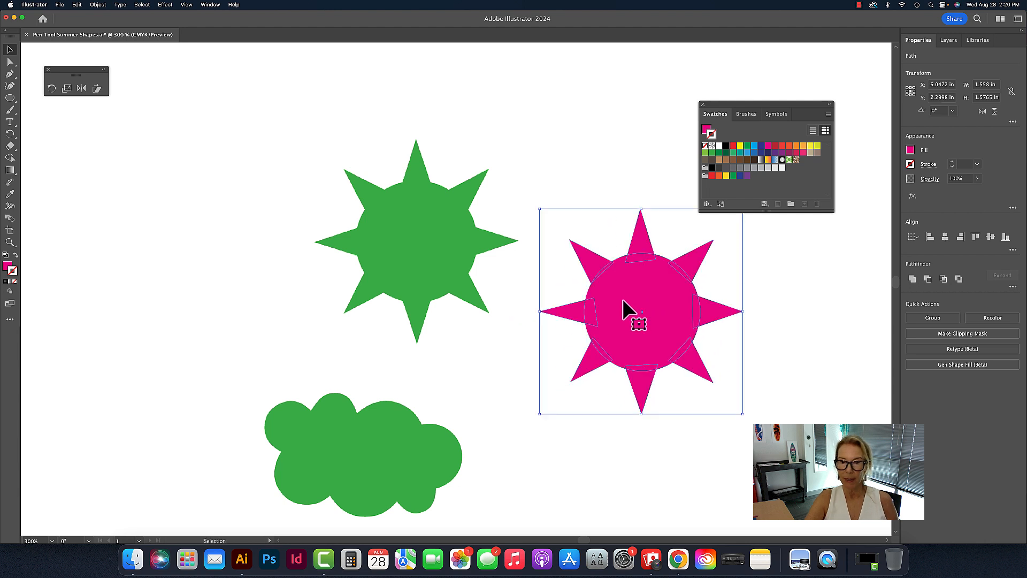
{"action": "scroll", "coordinate": [627, 310], "scroll_direction": "down", "scroll_amount": 2}
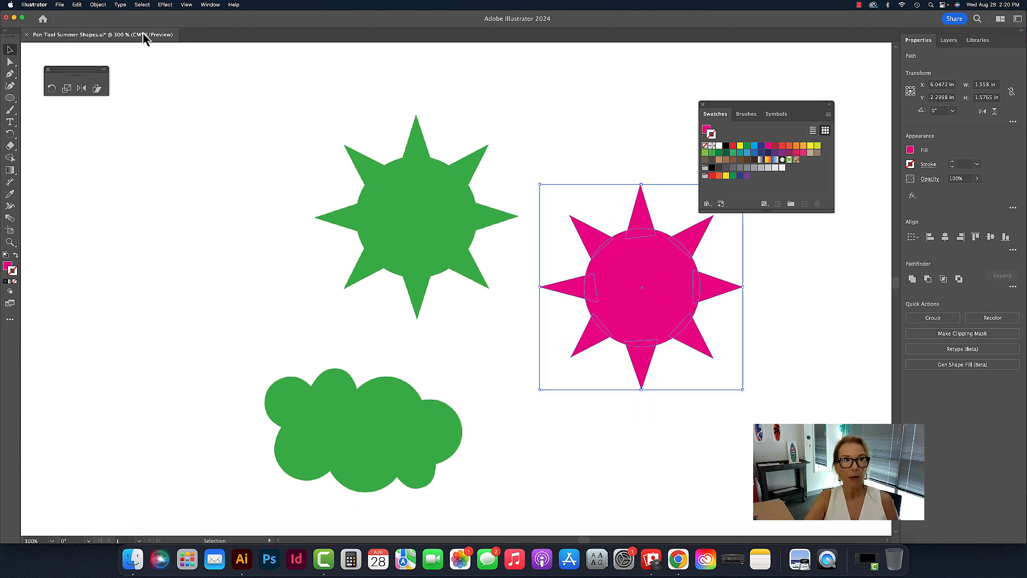
{"action": "left_click", "coordinate": [101, 4]}
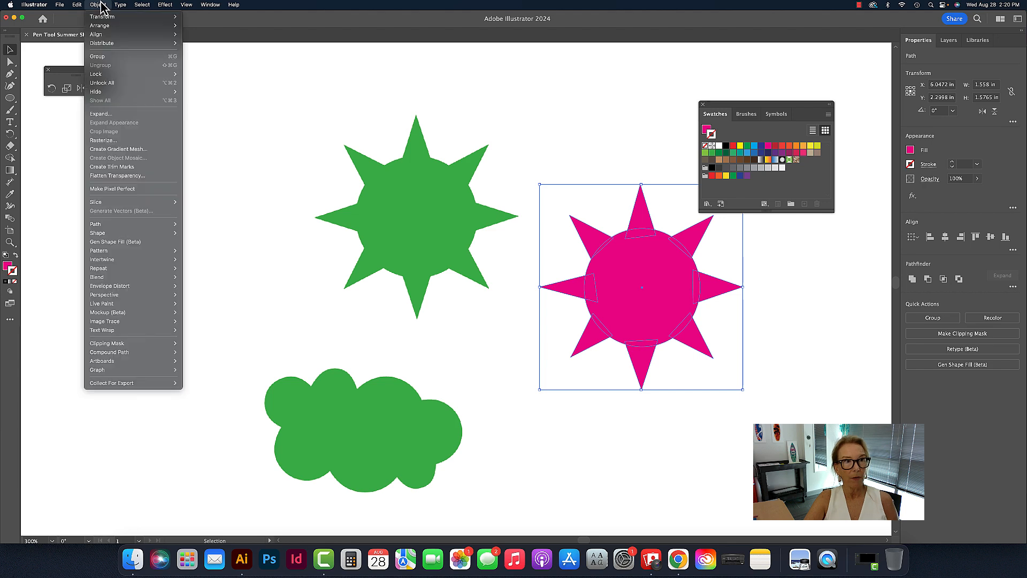
{"action": "left_click", "coordinate": [99, 57]}
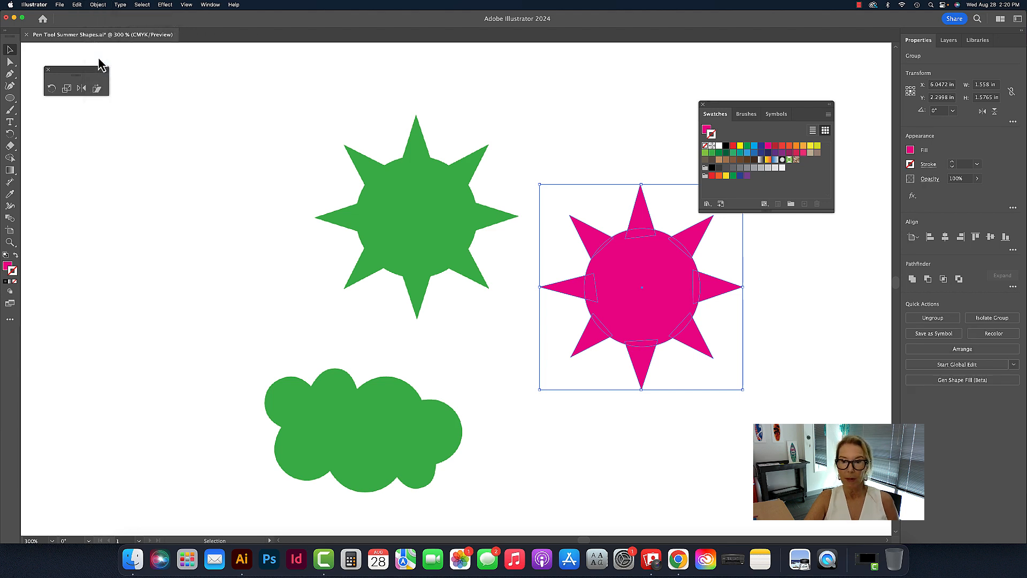
{"action": "left_click", "coordinate": [577, 142]}
Shift the grouped magenta sun upward so it sits roughly level with the green sun, and deselect it
{"action": "left_click_drag", "start_coordinate": [676, 291], "coordinate": [646, 237]}
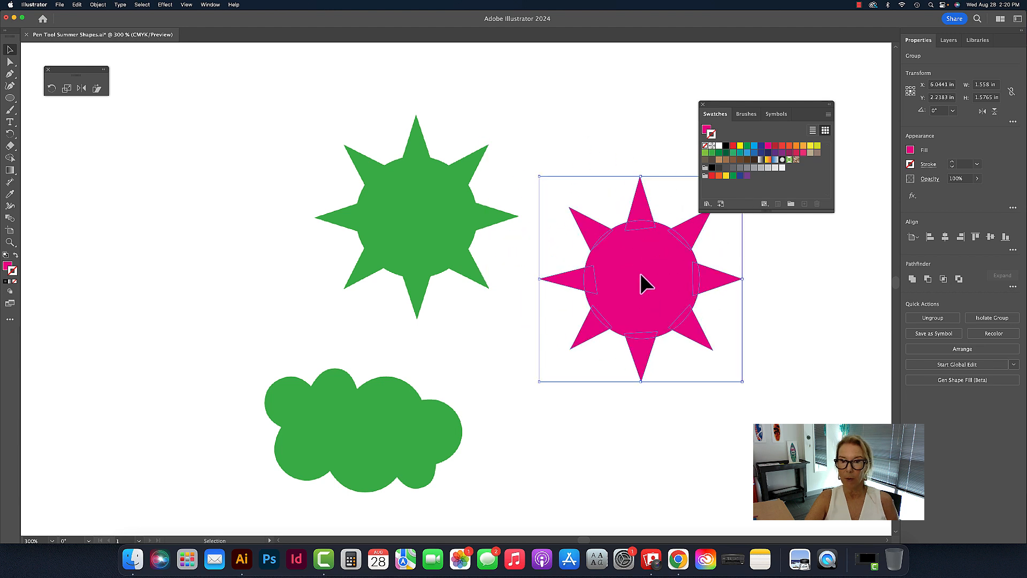
{"action": "left_click_drag", "start_coordinate": [641, 275], "coordinate": [651, 236]}
{"action": "left_click", "coordinate": [776, 307]}
Draw an ellipse about 0.53 by 0.44 in over the green cloud's upper-left lobe and nudge it into place
{"action": "scroll", "coordinate": [706, 320], "scroll_direction": "down", "scroll_amount": 5}
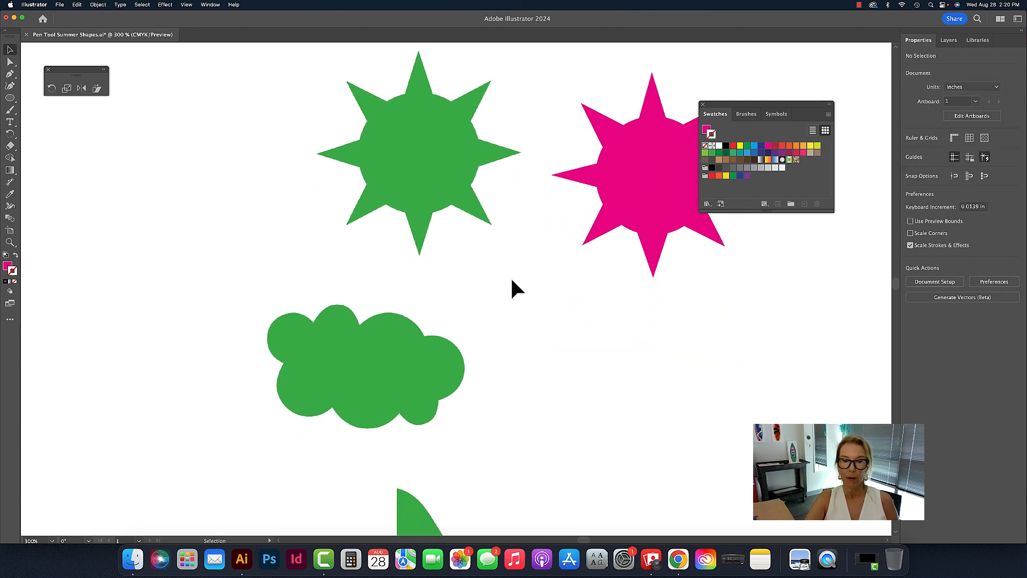
{"action": "left_click", "coordinate": [10, 100]}
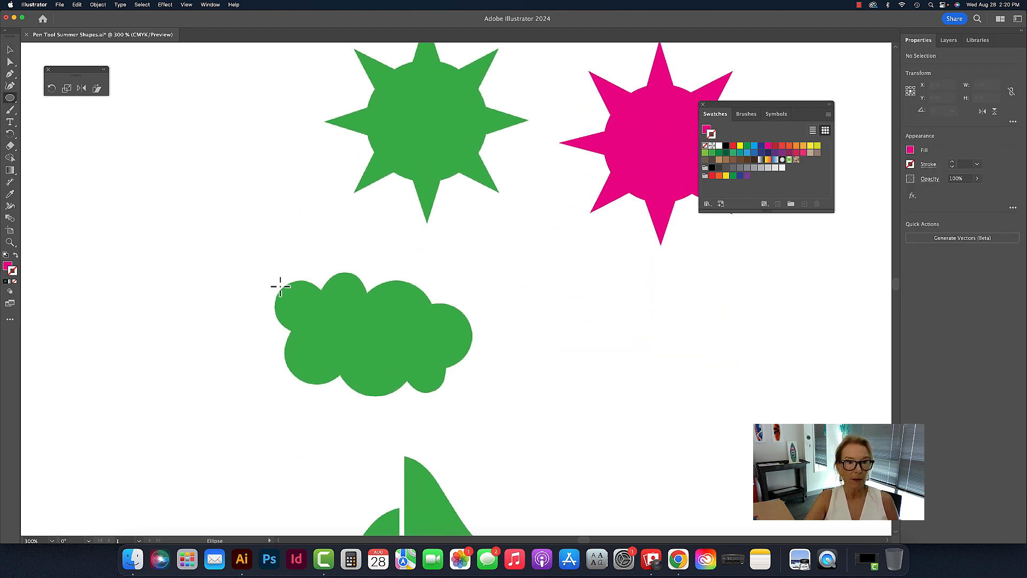
{"action": "left_click_drag", "start_coordinate": [280, 287], "coordinate": [348, 343]}
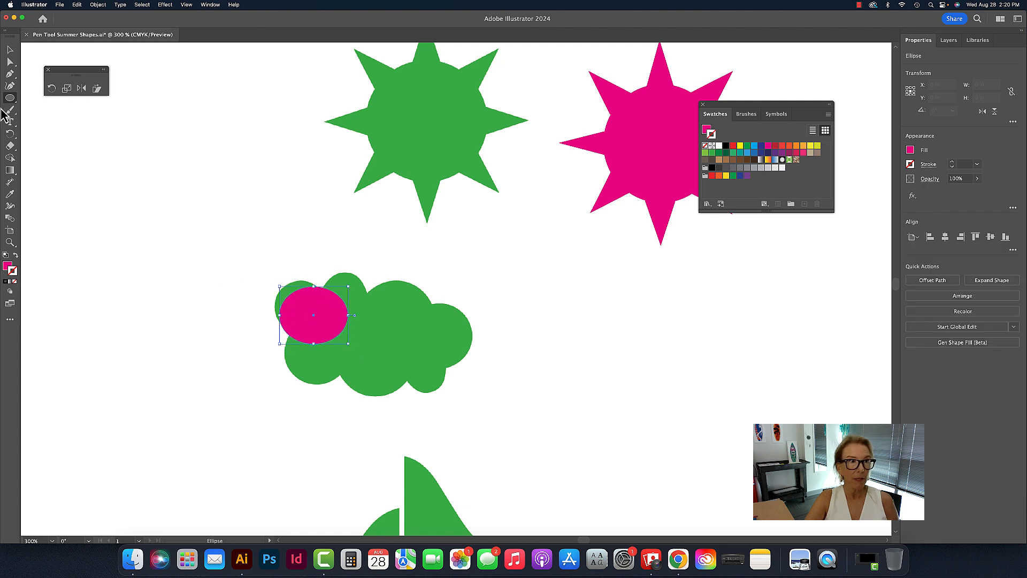
{"action": "left_click_drag", "start_coordinate": [300, 317], "coordinate": [296, 312]}
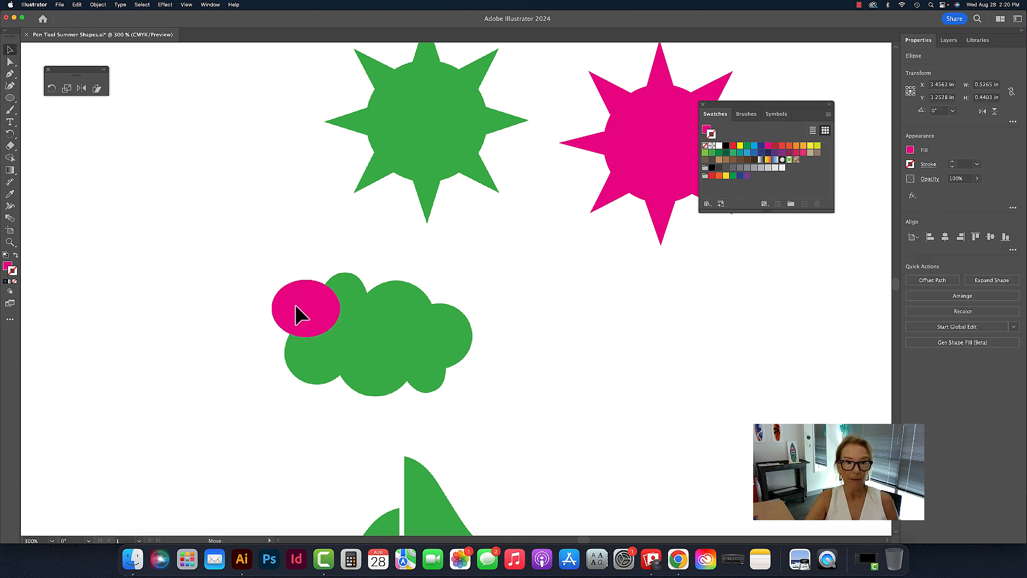
Draw a second, smaller ellipse over the cloud's next top lobe, overlapping the first one, and deselect it
{"action": "left_click", "coordinate": [10, 98]}
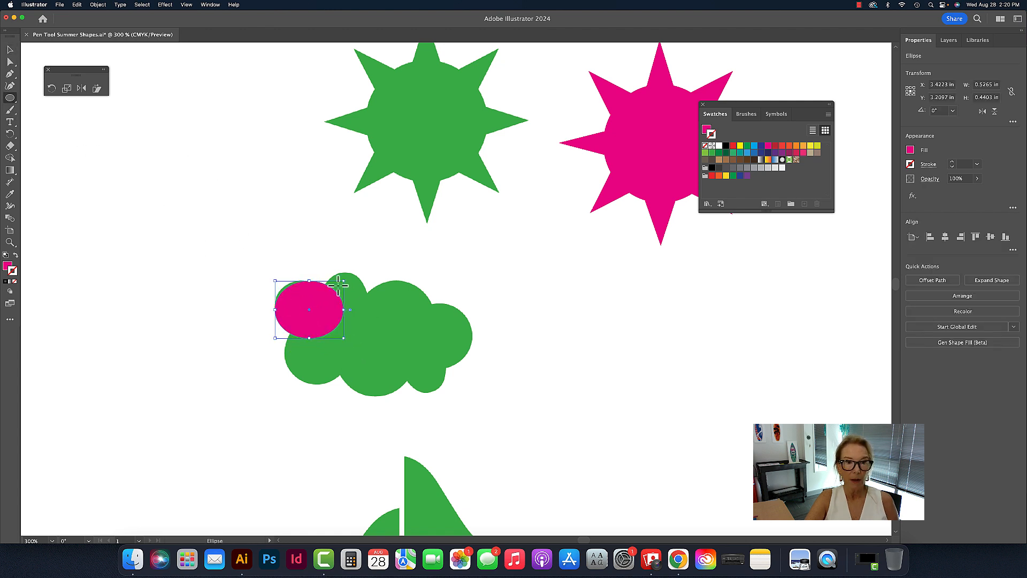
{"action": "left_click_drag", "start_coordinate": [328, 275], "coordinate": [370, 299]}
{"action": "left_click", "coordinate": [8, 48]}
{"action": "left_click", "coordinate": [151, 130]}
Group the two magenta cloud ellipses and move the group into the empty area beside the green cloud
{"action": "left_click", "coordinate": [258, 259]}
{"action": "left_click_drag", "start_coordinate": [259, 263], "coordinate": [351, 332]}
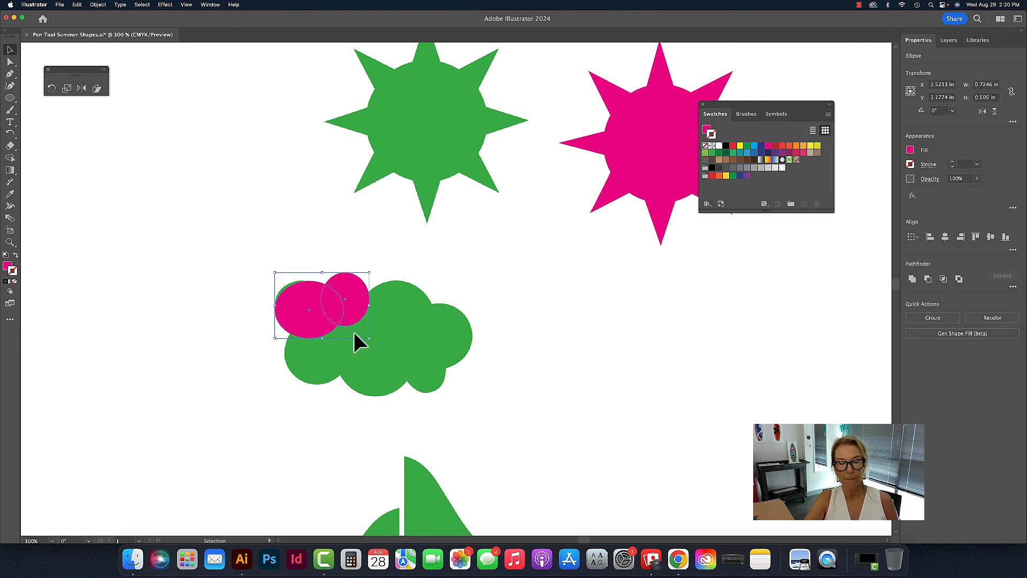
{"action": "left_click", "coordinate": [94, 4]}
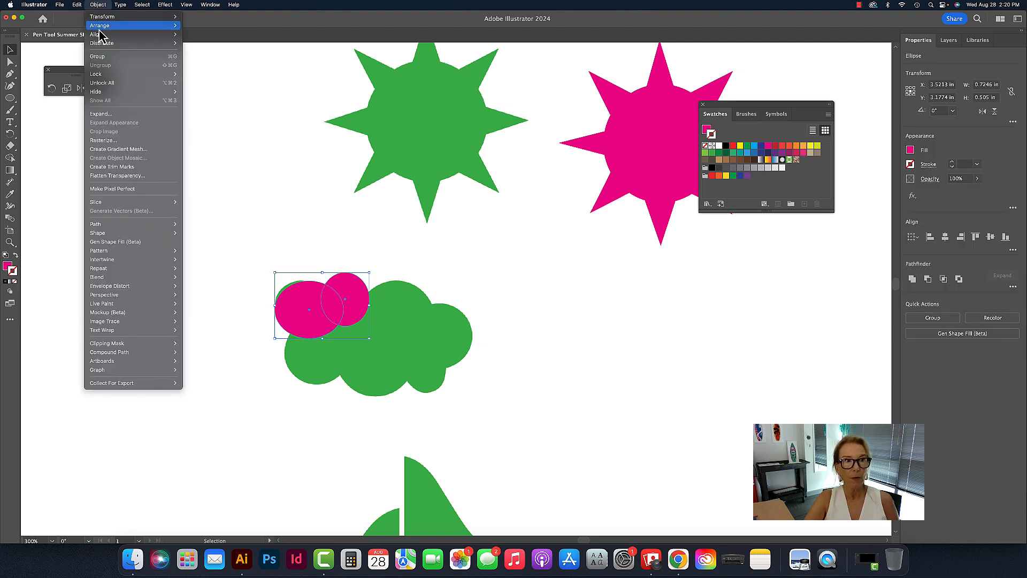
{"action": "left_click", "coordinate": [96, 59]}
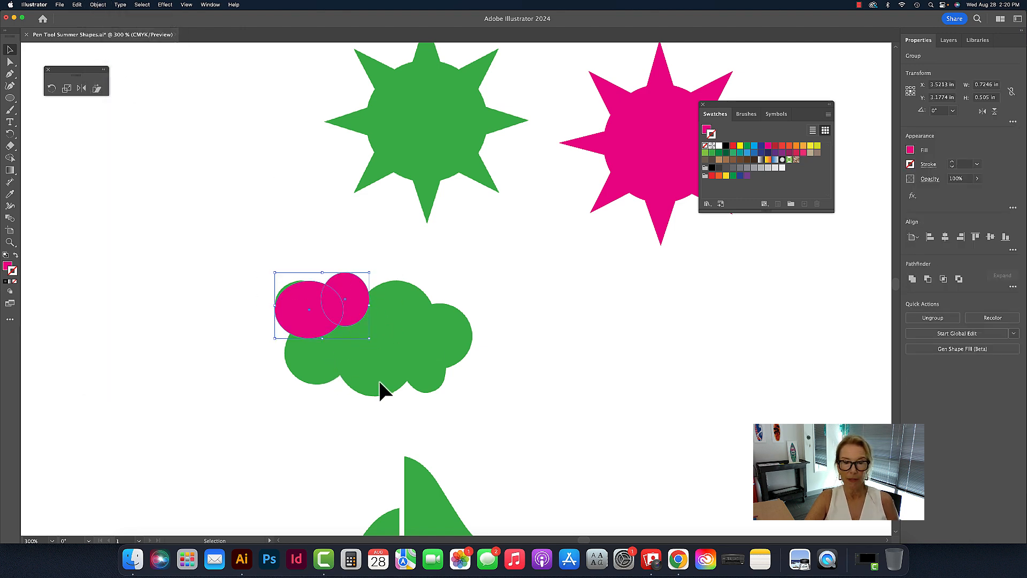
{"action": "left_click_drag", "start_coordinate": [344, 298], "coordinate": [560, 355]}
{"action": "scroll", "coordinate": [559, 358], "scroll_direction": "down", "scroll_amount": 3}
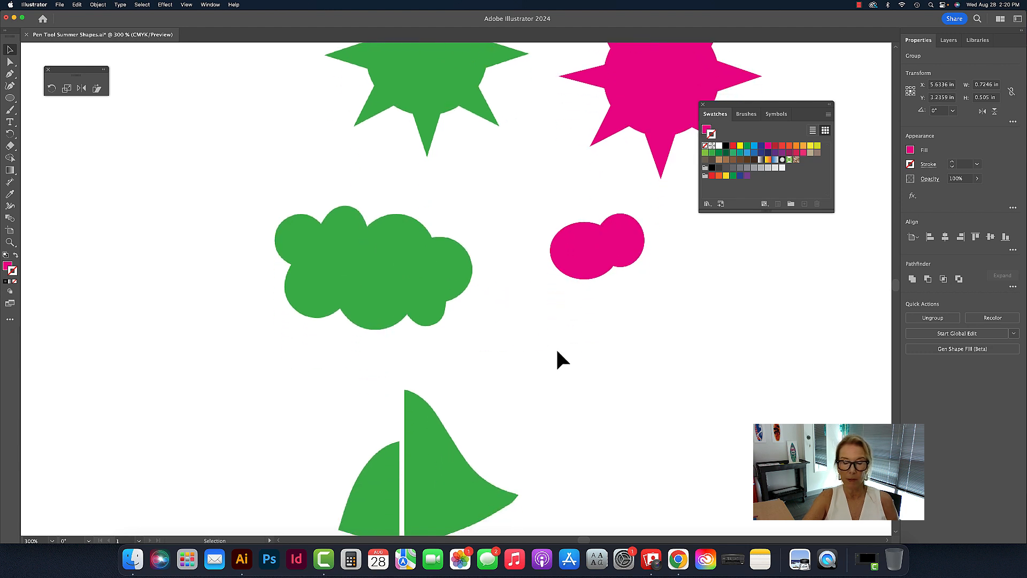
Draw a closed, straight-sided practice shape with the Pen tool in the empty area beside the green sailboat
{"action": "scroll", "coordinate": [557, 352], "scroll_direction": "down", "scroll_amount": 5}
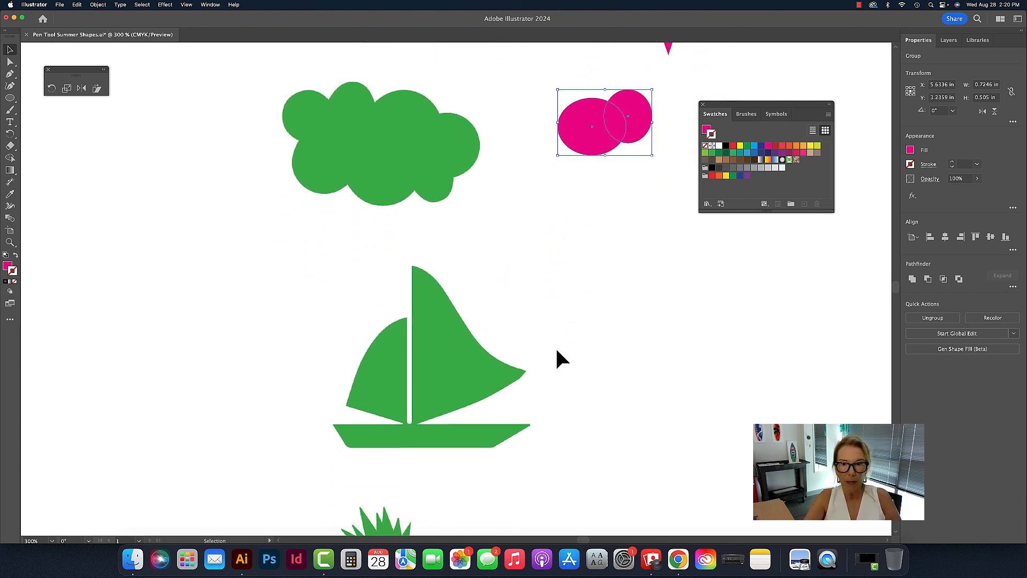
{"action": "scroll", "coordinate": [556, 359], "scroll_direction": "down", "scroll_amount": 1}
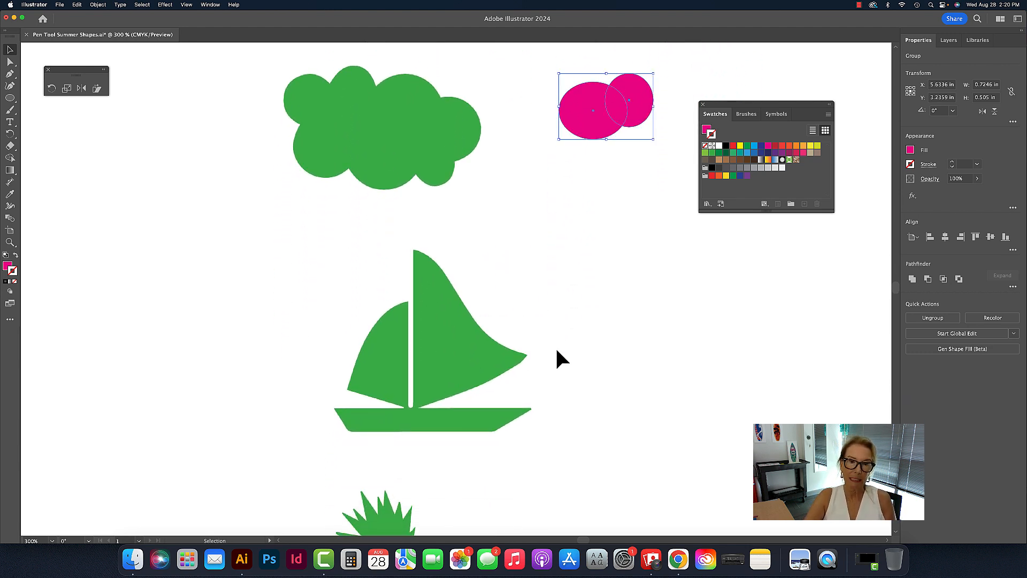
{"action": "scroll", "coordinate": [557, 351], "scroll_direction": "down", "scroll_amount": 1}
{"action": "scroll", "coordinate": [557, 351], "scroll_direction": "left", "scroll_amount": 1}
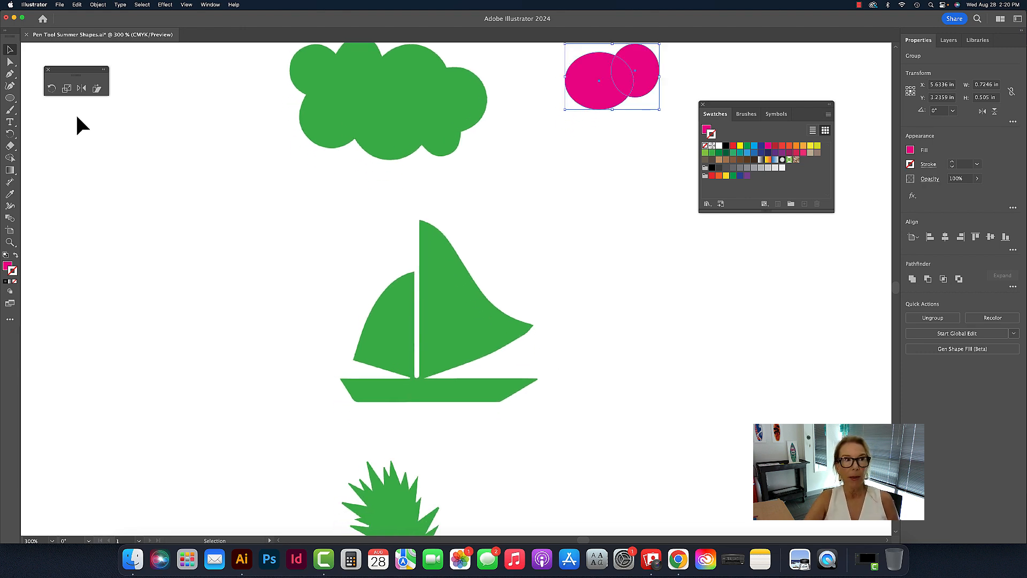
{"action": "left_click", "coordinate": [12, 75]}
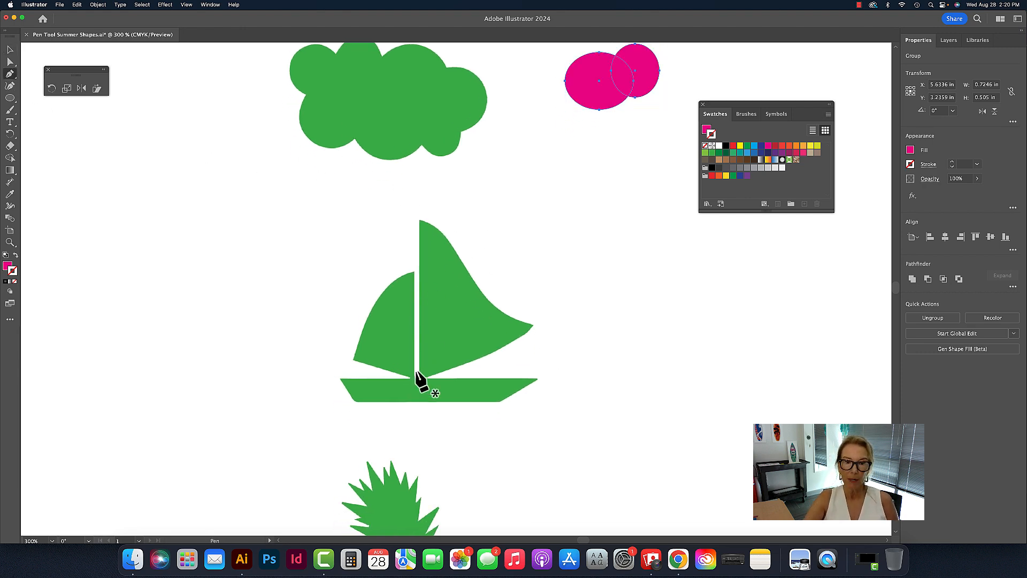
{"action": "left_click", "coordinate": [604, 280]}
{"action": "left_click", "coordinate": [665, 366]}
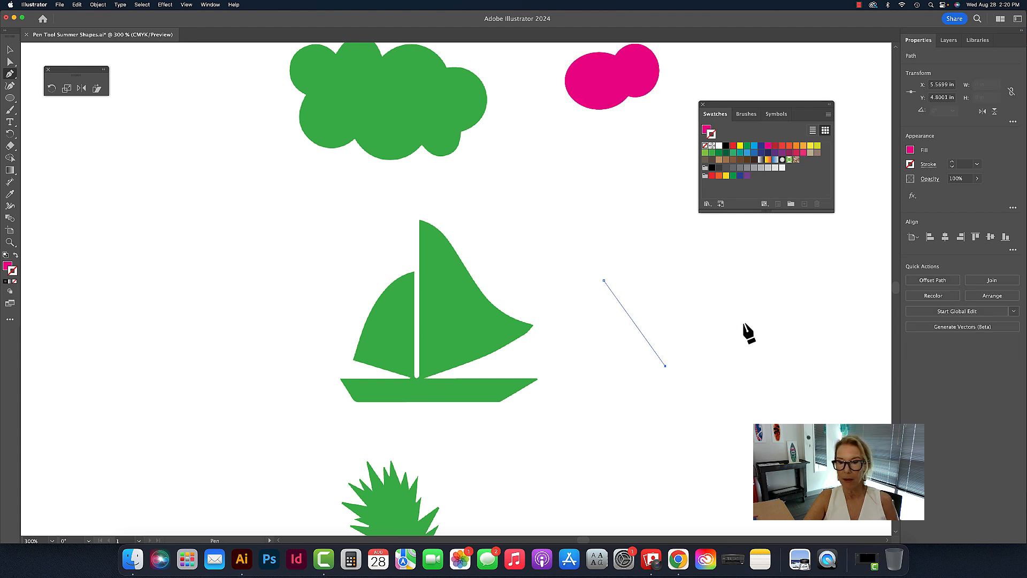
{"action": "left_click", "coordinate": [743, 321]}
{"action": "left_click", "coordinate": [706, 279]}
{"action": "left_click", "coordinate": [676, 294]}
{"action": "left_click", "coordinate": [662, 234]}
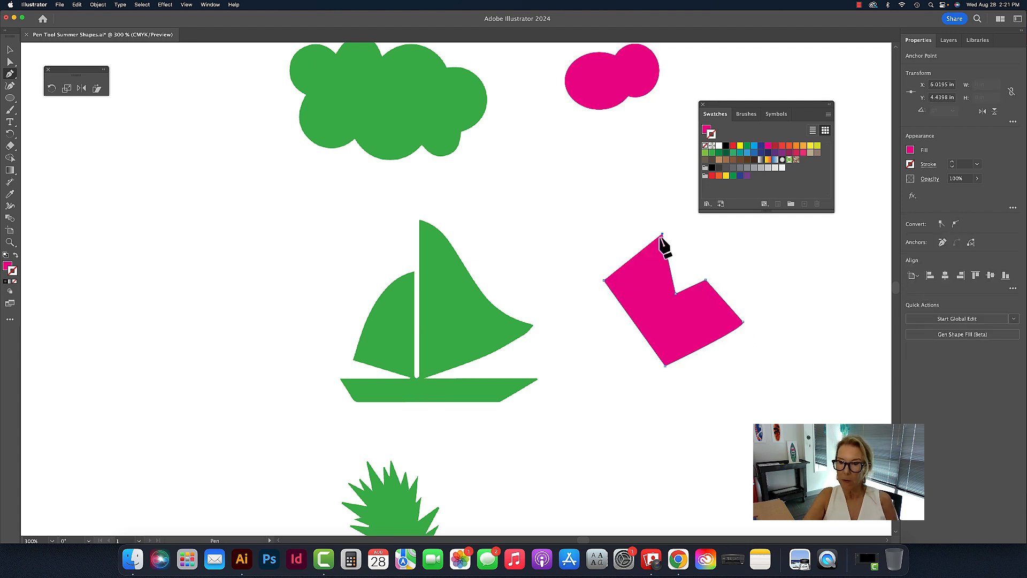
{"action": "left_click", "coordinate": [643, 209]}
{"action": "left_click", "coordinate": [642, 249]}
{"action": "left_click", "coordinate": [642, 282]}
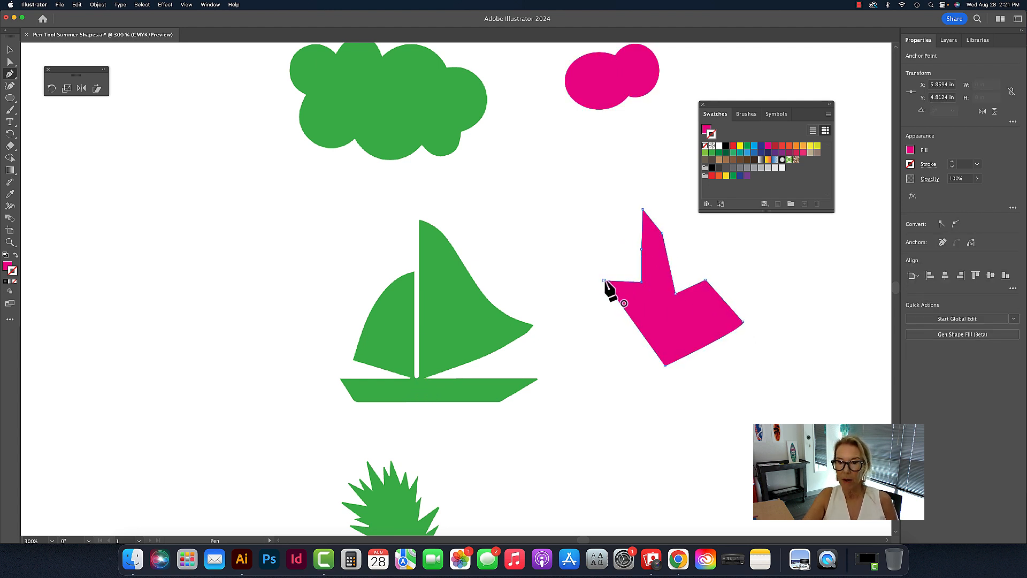
{"action": "left_click", "coordinate": [605, 281]}
Select the straight-sided practice shape beside the sailboat and delete it
{"action": "left_click", "coordinate": [12, 52]}
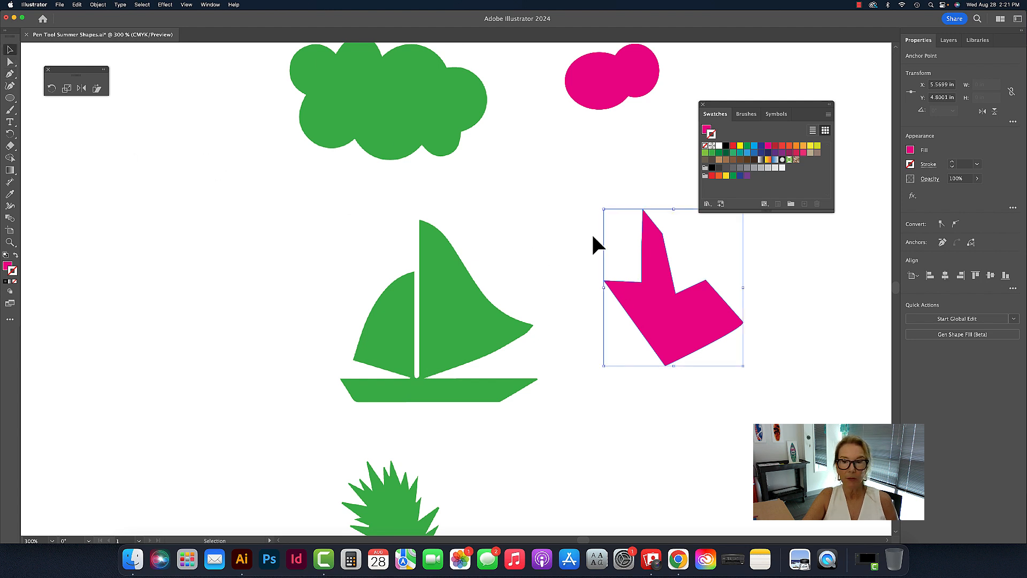
{"action": "left_click", "coordinate": [770, 339]}
{"action": "left_click", "coordinate": [682, 319]}
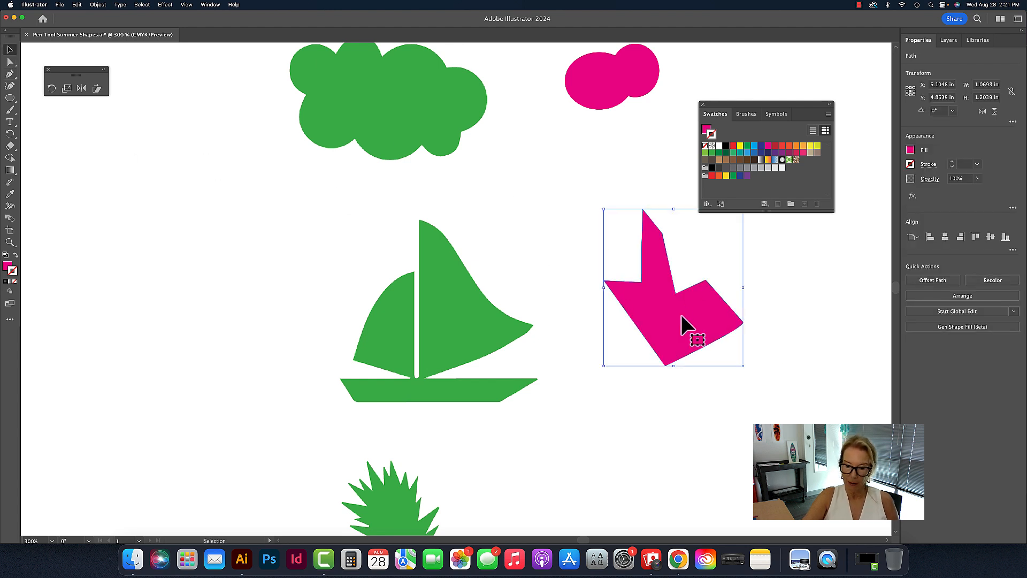
{"action": "key", "text": "Delete"}
Draw a closed practice shape with smooth, curved Pen tool segments in the empty area beside the sailboat
{"action": "scroll", "coordinate": [505, 289], "scroll_direction": "right", "scroll_amount": 1}
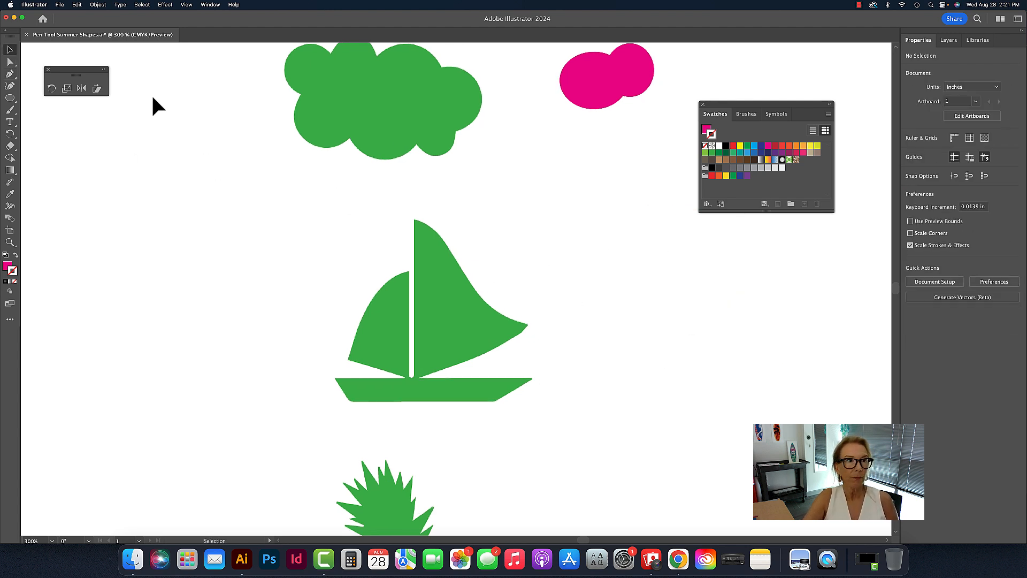
{"action": "scroll", "coordinate": [390, 246], "scroll_direction": "right", "scroll_amount": 10}
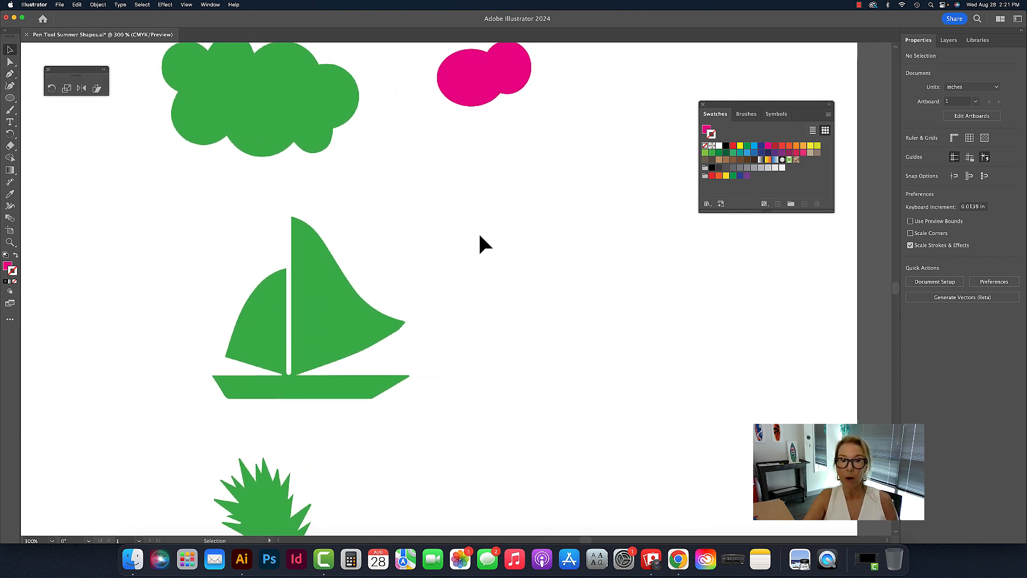
{"action": "left_click", "coordinate": [10, 74]}
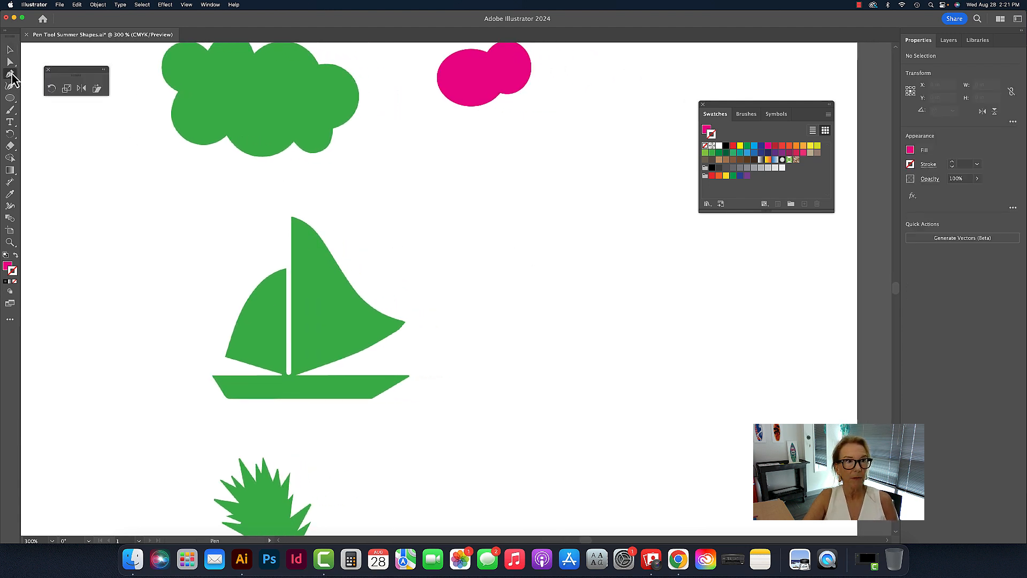
{"action": "left_click", "coordinate": [467, 265]}
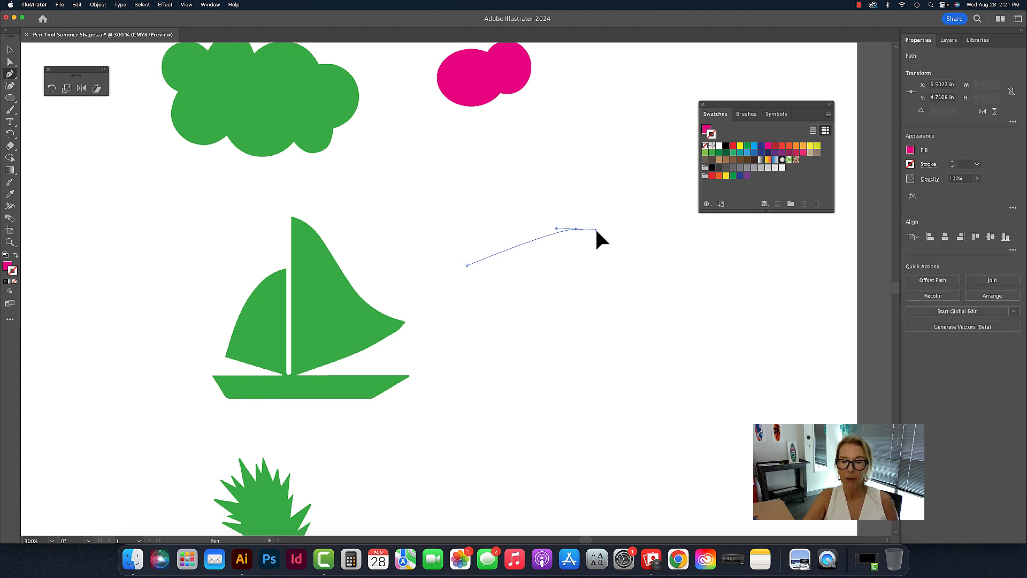
{"action": "left_click_drag", "start_coordinate": [597, 230], "coordinate": [644, 230]}
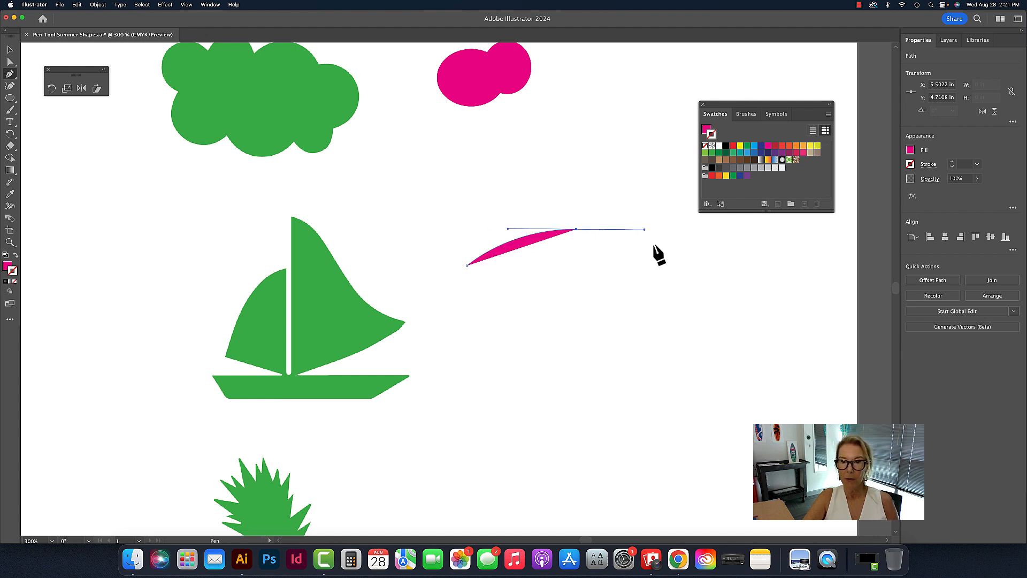
{"action": "left_click", "coordinate": [606, 325]}
{"action": "left_click_drag", "start_coordinate": [598, 327], "coordinate": [501, 381]}
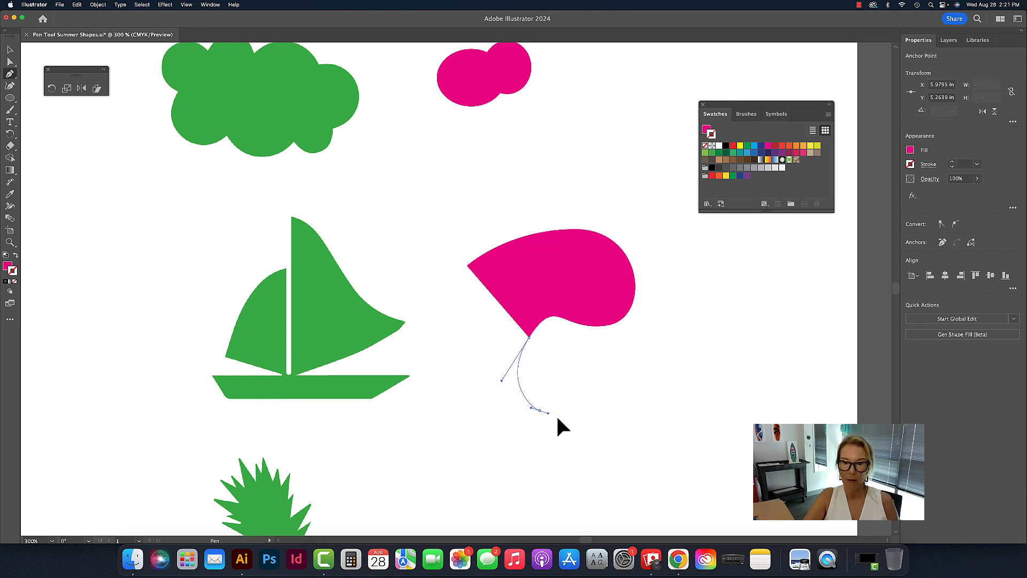
{"action": "left_click_drag", "start_coordinate": [539, 410], "coordinate": [462, 411]}
{"action": "left_click_drag", "start_coordinate": [449, 363], "coordinate": [447, 338]}
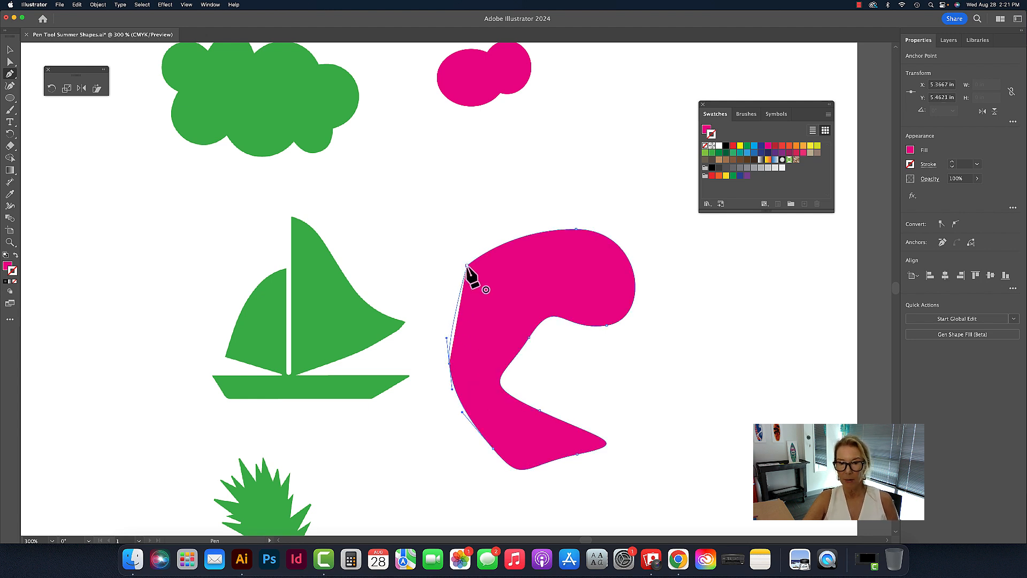
{"action": "left_click_drag", "start_coordinate": [466, 266], "coordinate": [477, 258]}
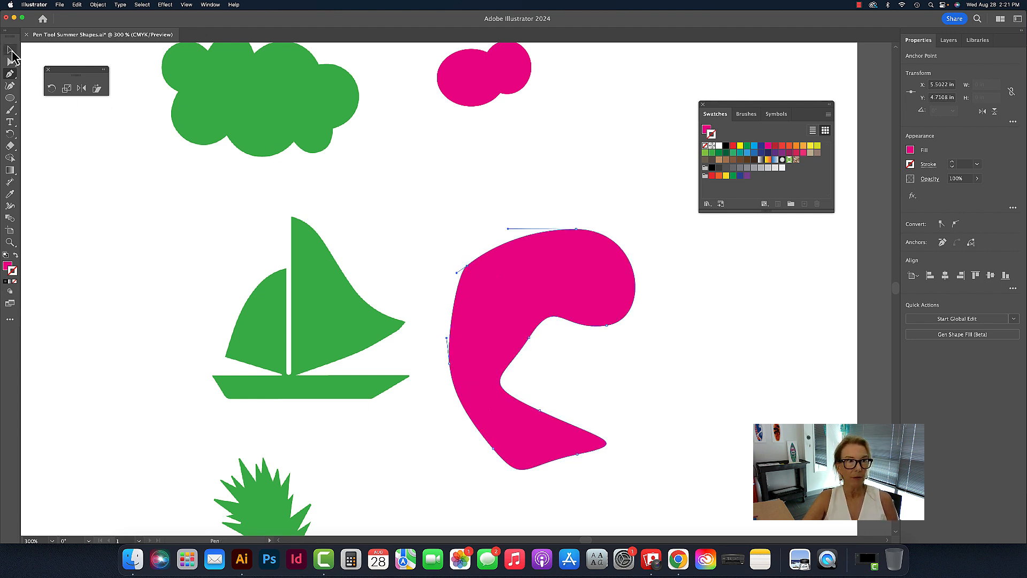
Undo the closing segments of the curved practice shape, then delete the rest of it
{"action": "left_click", "coordinate": [10, 49]}
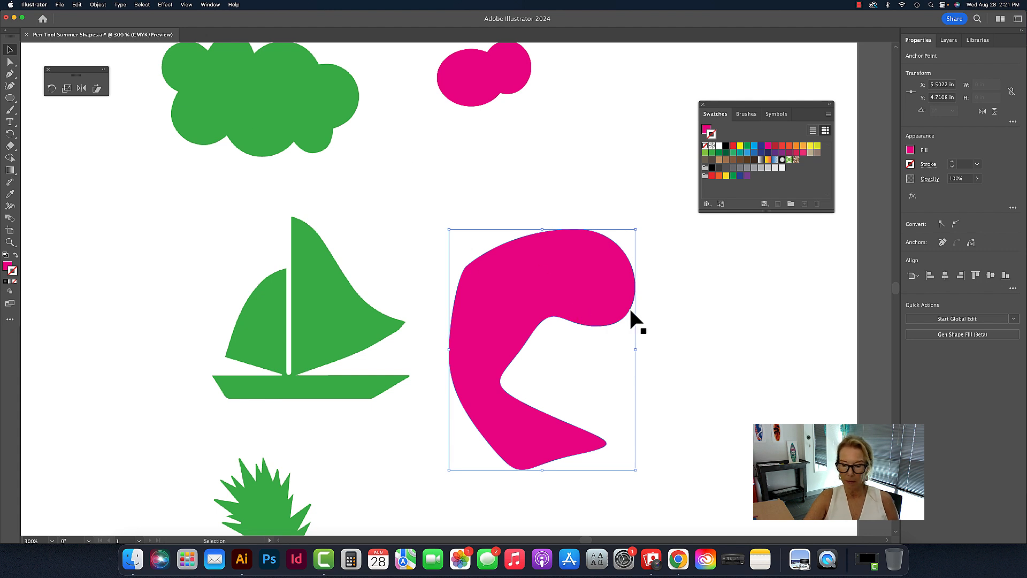
{"action": "key", "text": "super+z"}
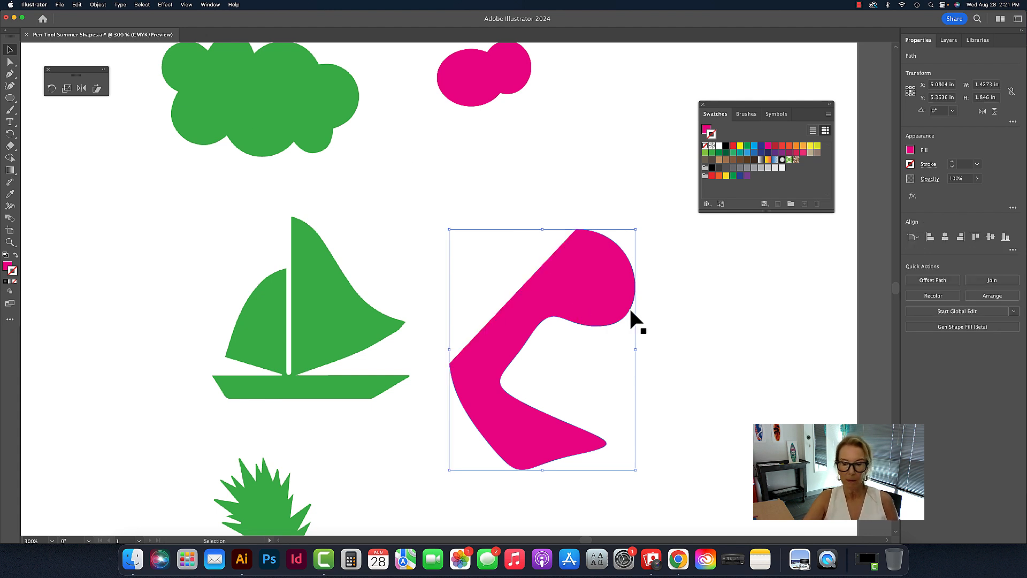
{"action": "left_click", "coordinate": [673, 310]}
{"action": "left_click", "coordinate": [600, 293]}
{"action": "key", "text": "BackSpace"}
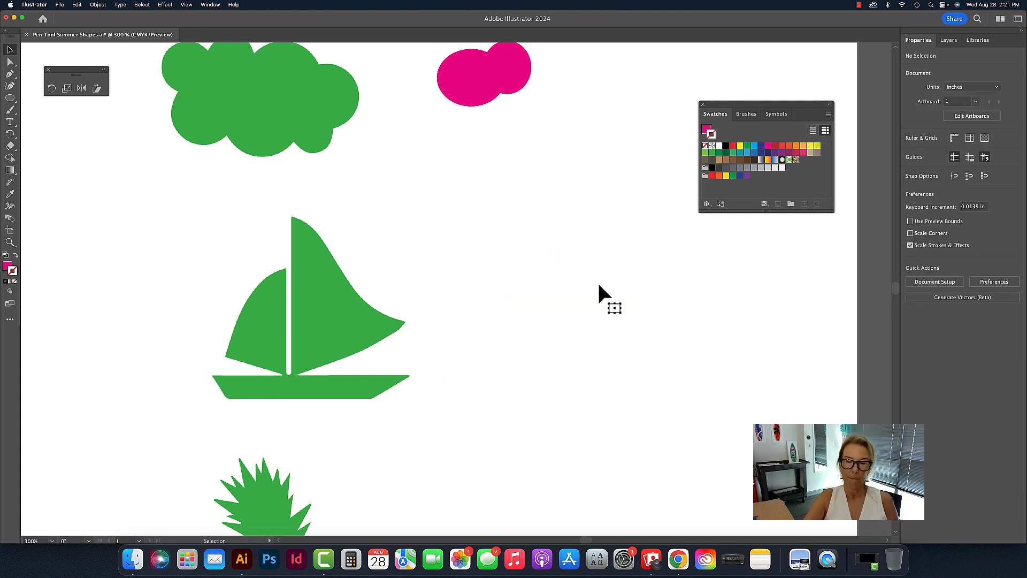
Start tracing the large sail with a straight Pen segment up its mast edge, using a red stroke and no fill
{"action": "scroll", "coordinate": [599, 285], "scroll_direction": "left", "scroll_amount": 3}
{"action": "left_click", "coordinate": [11, 74]}
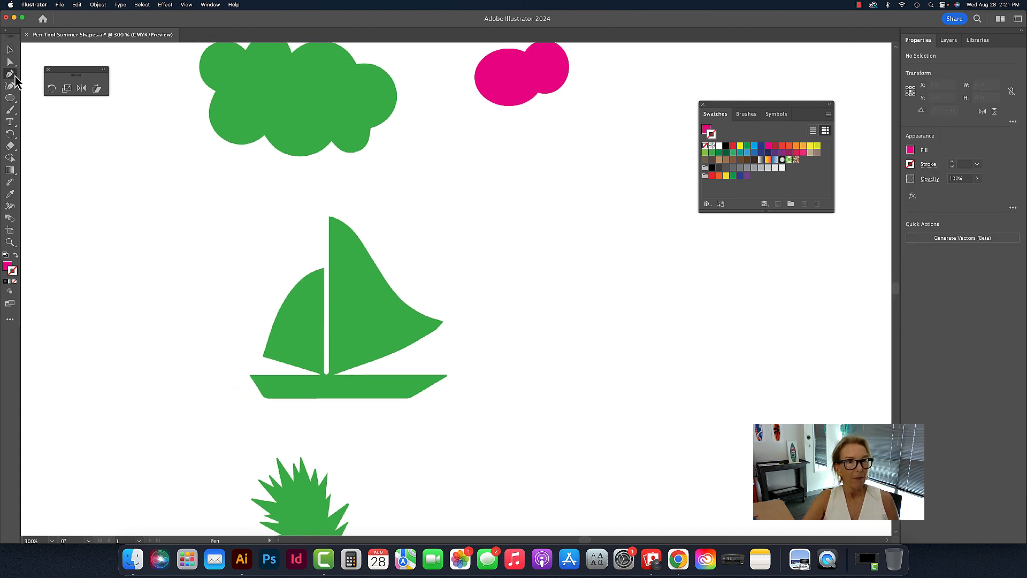
{"action": "left_click", "coordinate": [329, 373]}
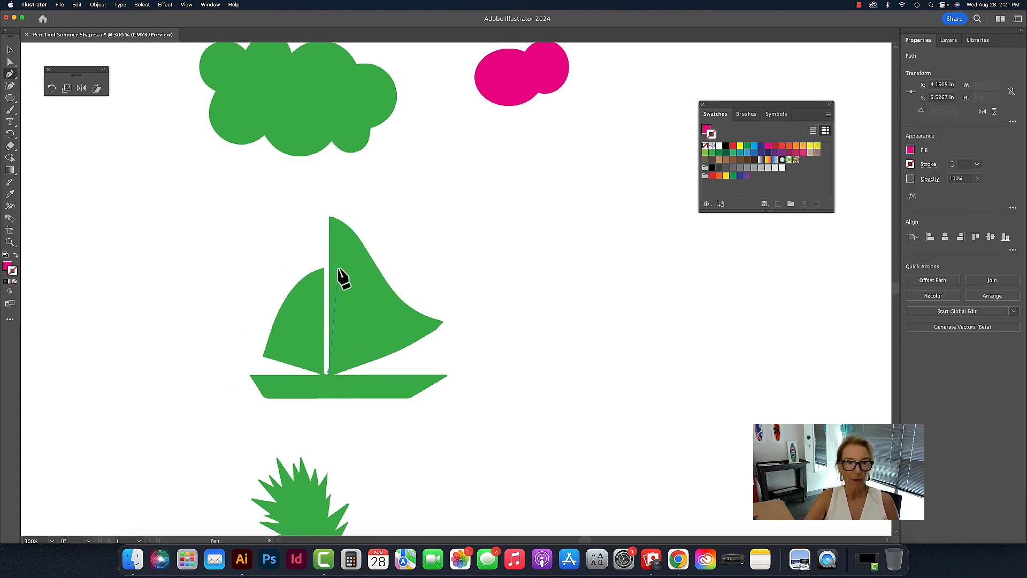
{"action": "left_click", "coordinate": [329, 217]}
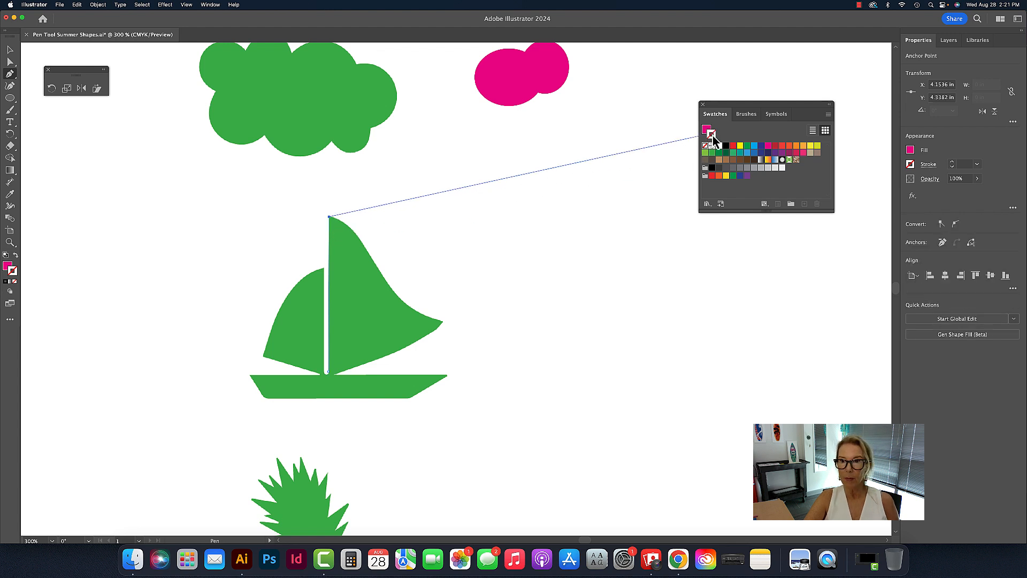
{"action": "left_click", "coordinate": [733, 146]}
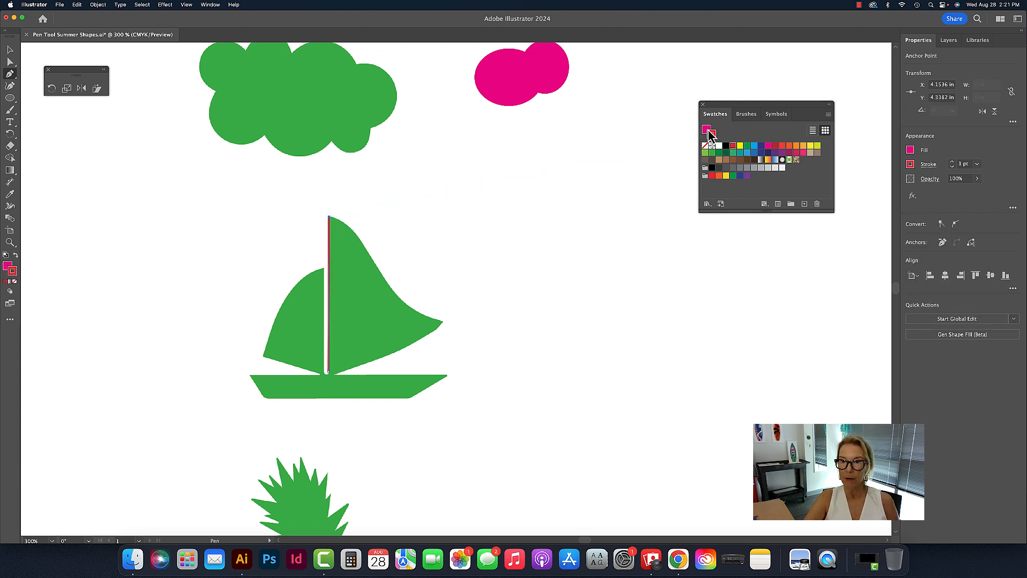
{"action": "left_click", "coordinate": [705, 146]}
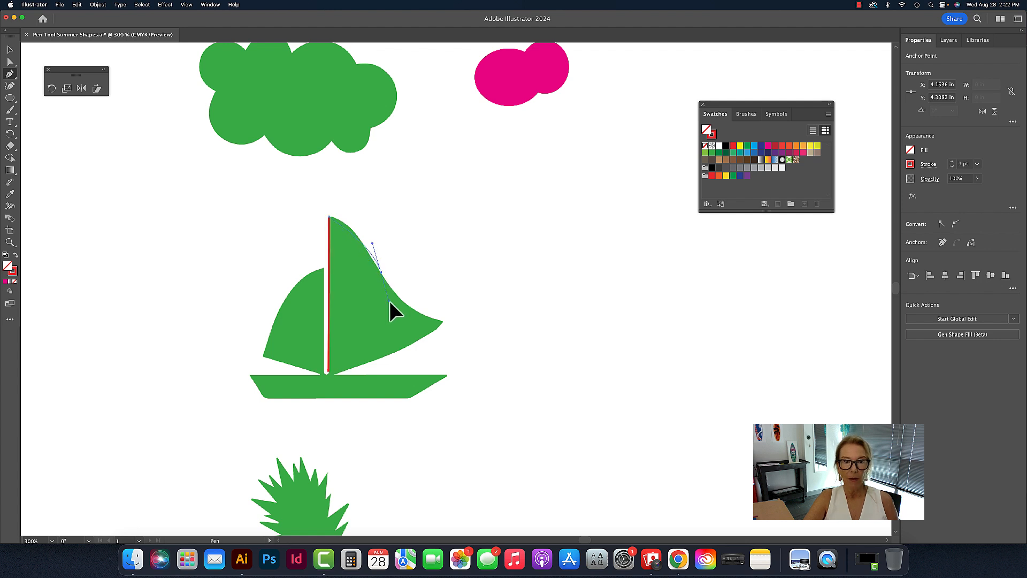
Trace the large sail's curved outer and lower edges and extend the path to the hull's upper-right corner
{"action": "left_click_drag", "start_coordinate": [406, 319], "coordinate": [443, 321]}
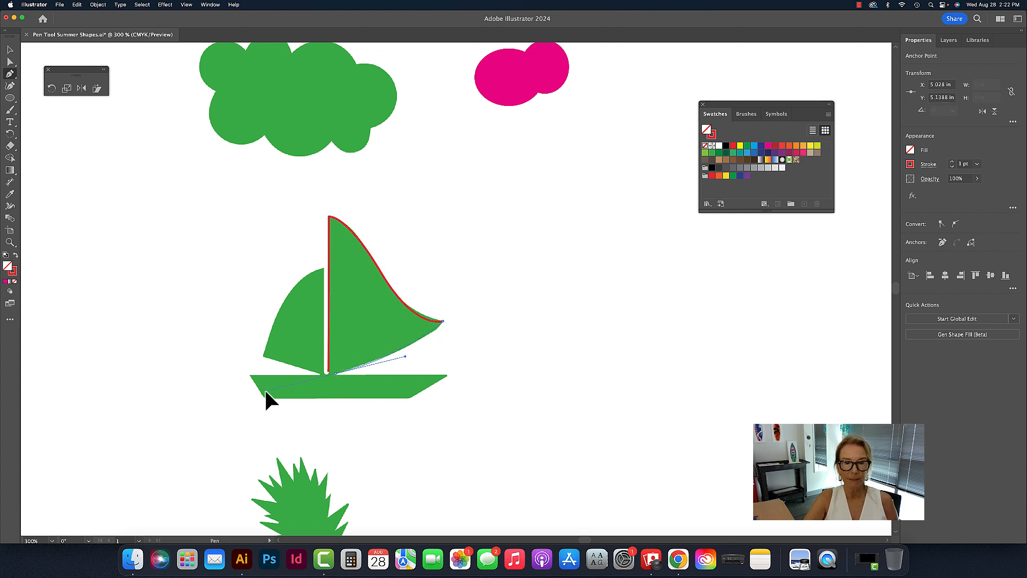
{"action": "left_click_drag", "start_coordinate": [266, 392], "coordinate": [265, 392]}
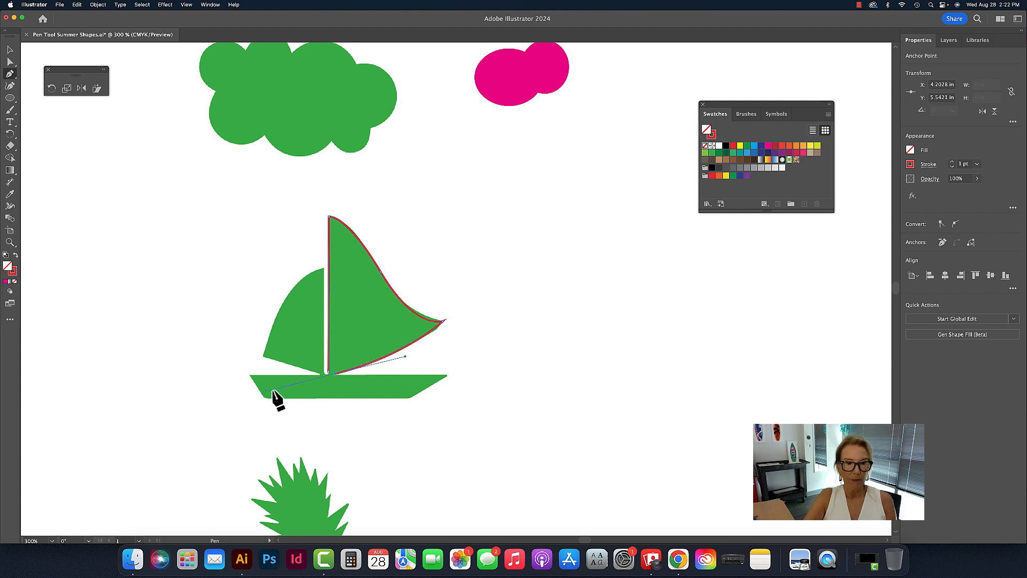
{"action": "left_click", "coordinate": [446, 376]}
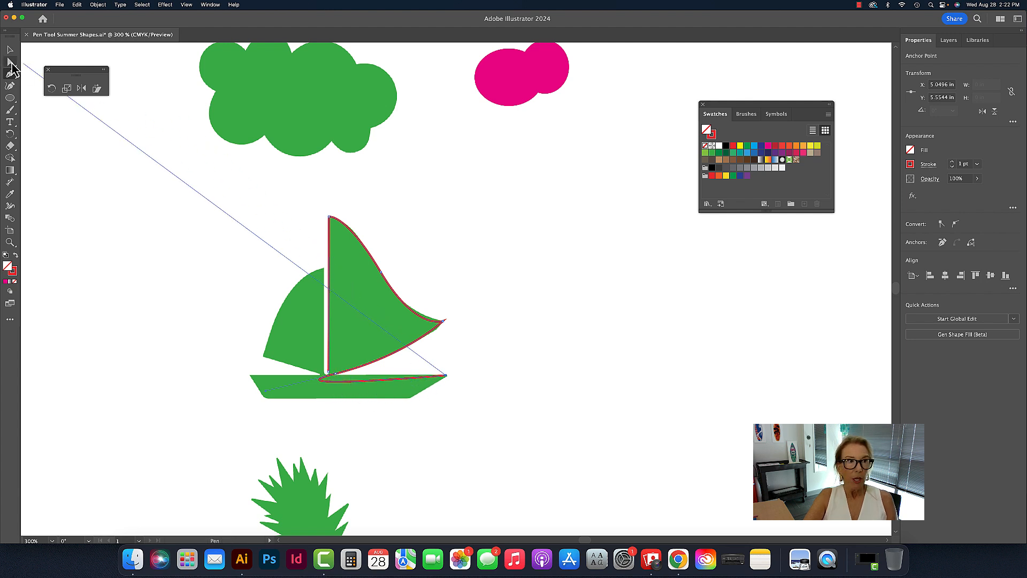
Adjust the direction handles at the sail's lower mast corner so the path follows the sail's lower edge and the straight deck
{"action": "left_click", "coordinate": [8, 64]}
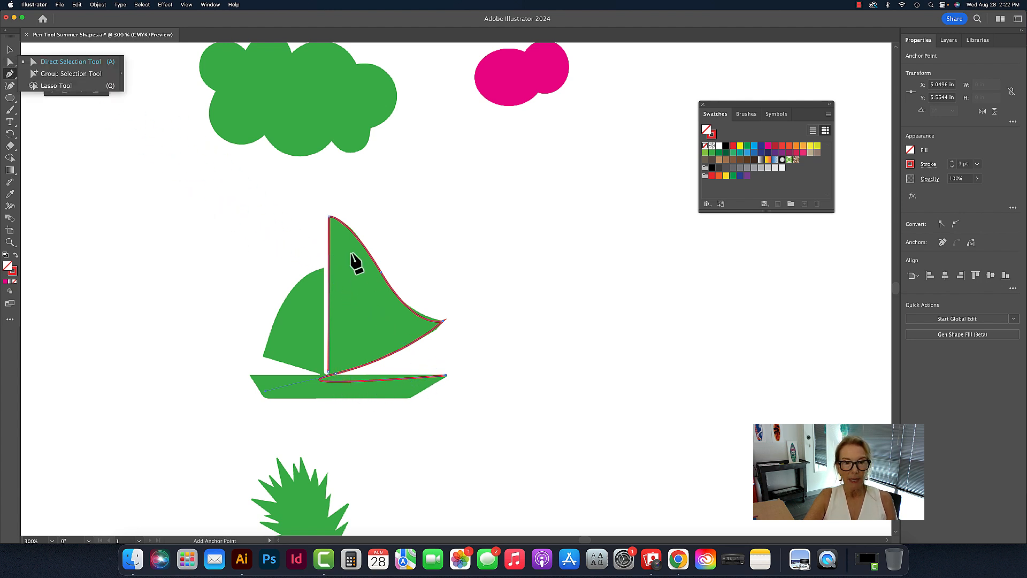
{"action": "double_click", "coordinate": [11, 66]}
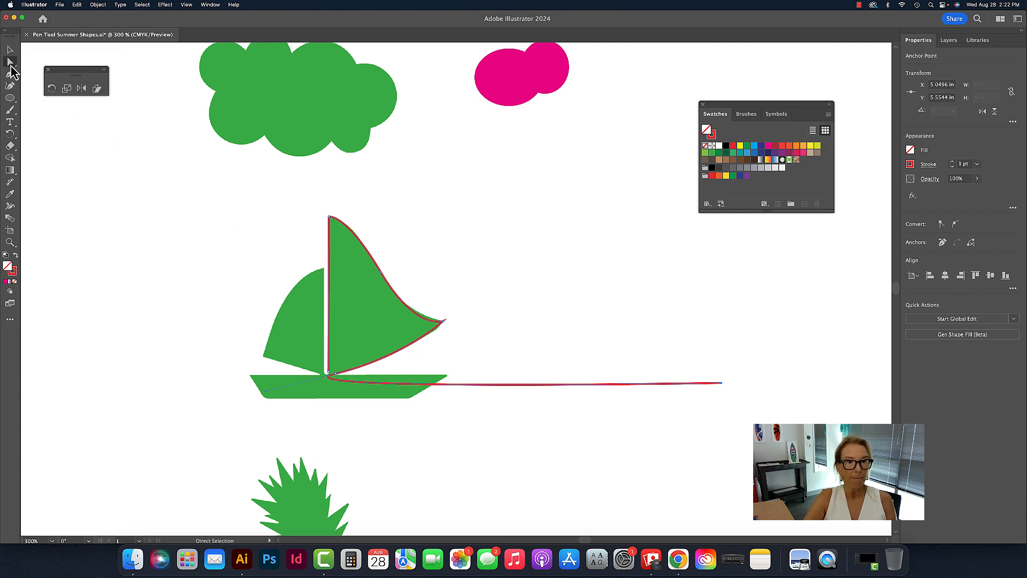
{"action": "left_click", "coordinate": [517, 357]}
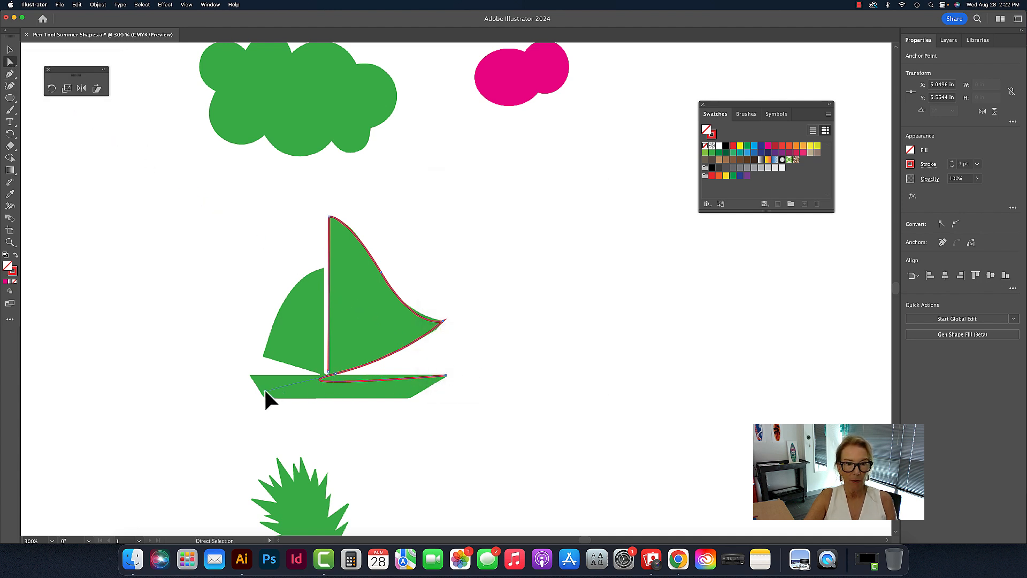
{"action": "left_click_drag", "start_coordinate": [265, 391], "coordinate": [375, 389]}
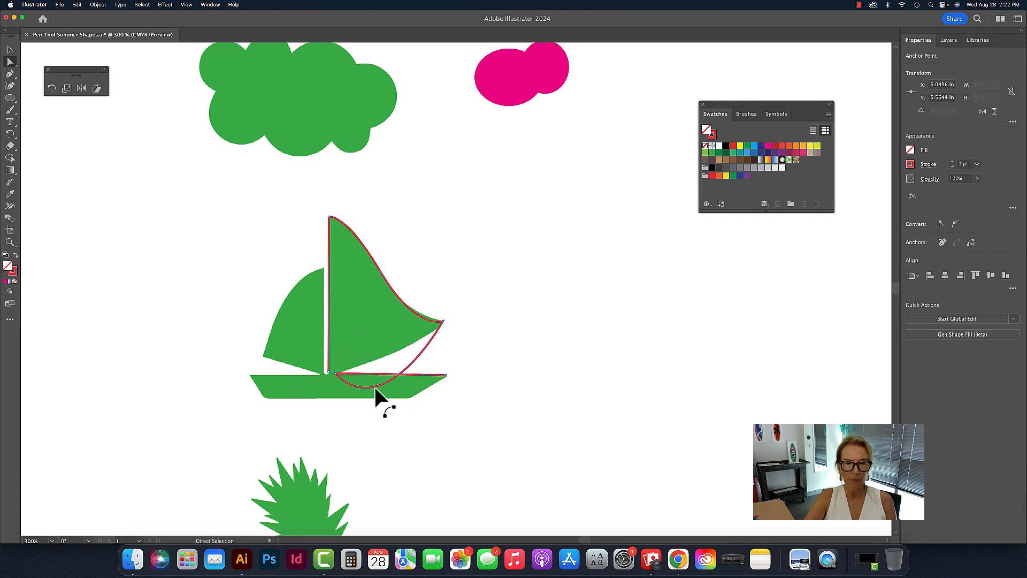
{"action": "left_click_drag", "start_coordinate": [386, 424], "coordinate": [388, 365]}
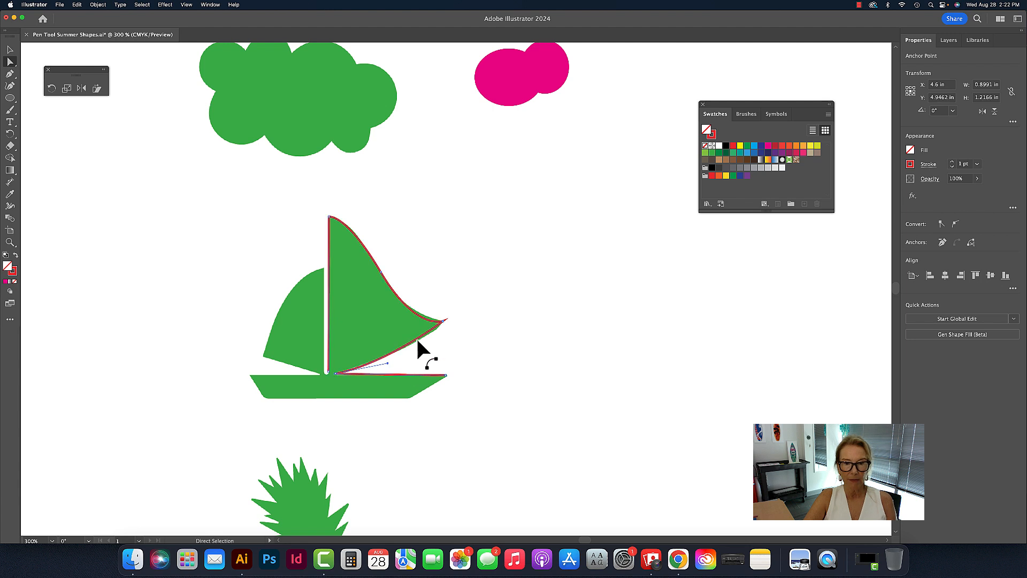
Continue the path with straight Pen segments from the deck's right end around the hull and back along the deck to the mast base
{"action": "left_click", "coordinate": [11, 74]}
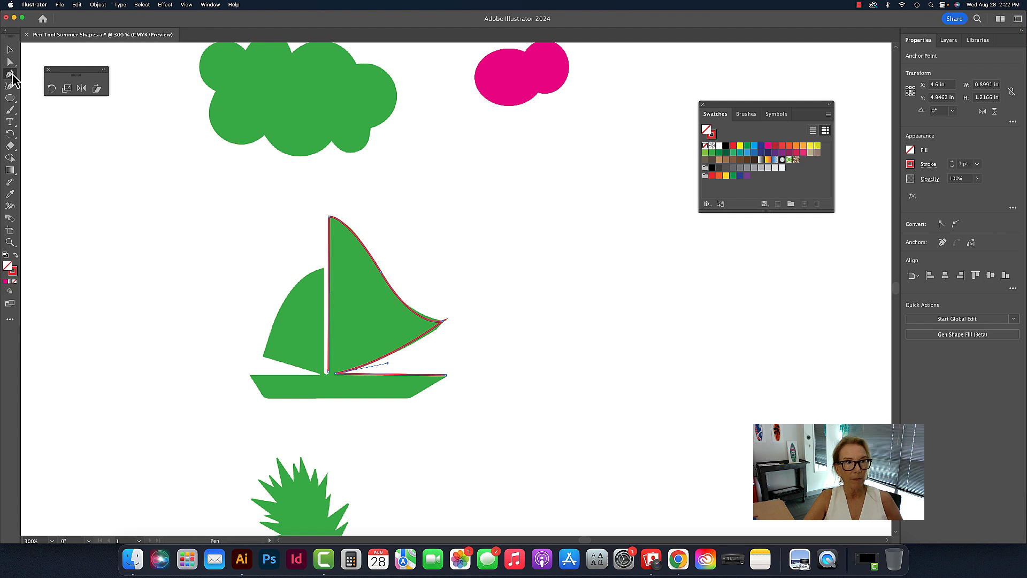
{"action": "left_click", "coordinate": [446, 375]}
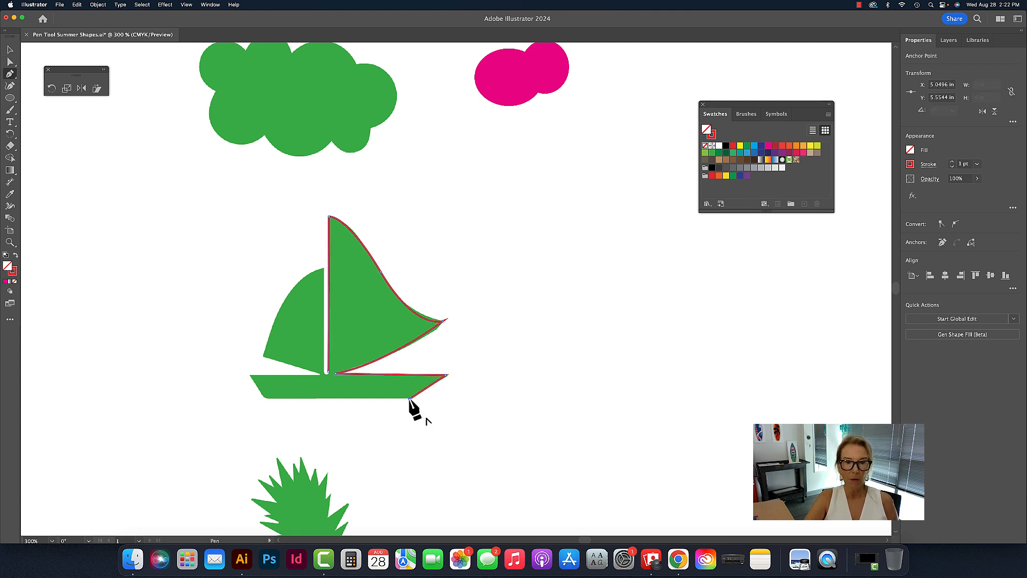
{"action": "left_click", "coordinate": [410, 398]}
{"action": "left_click", "coordinate": [264, 398]}
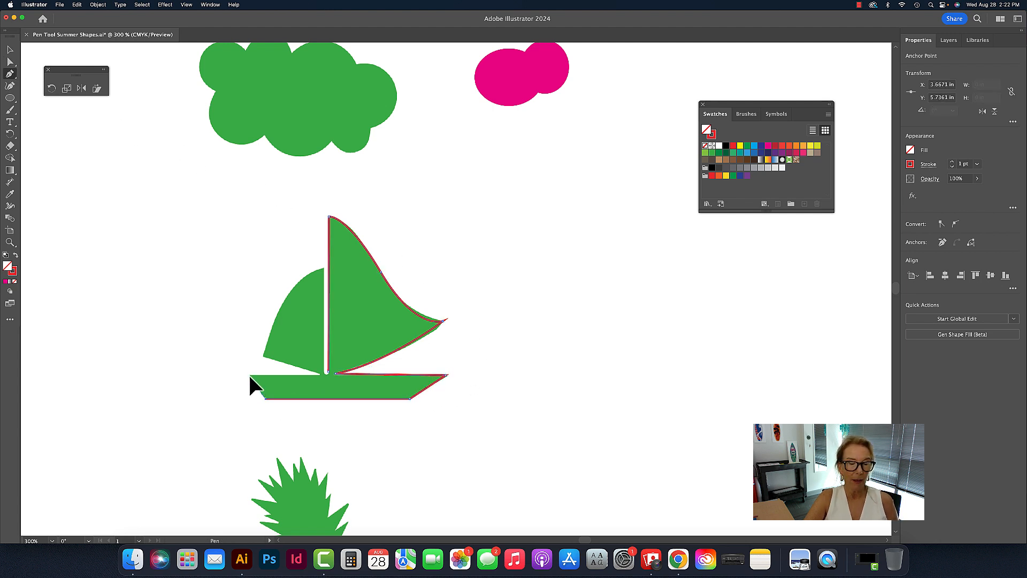
{"action": "left_click", "coordinate": [249, 375]}
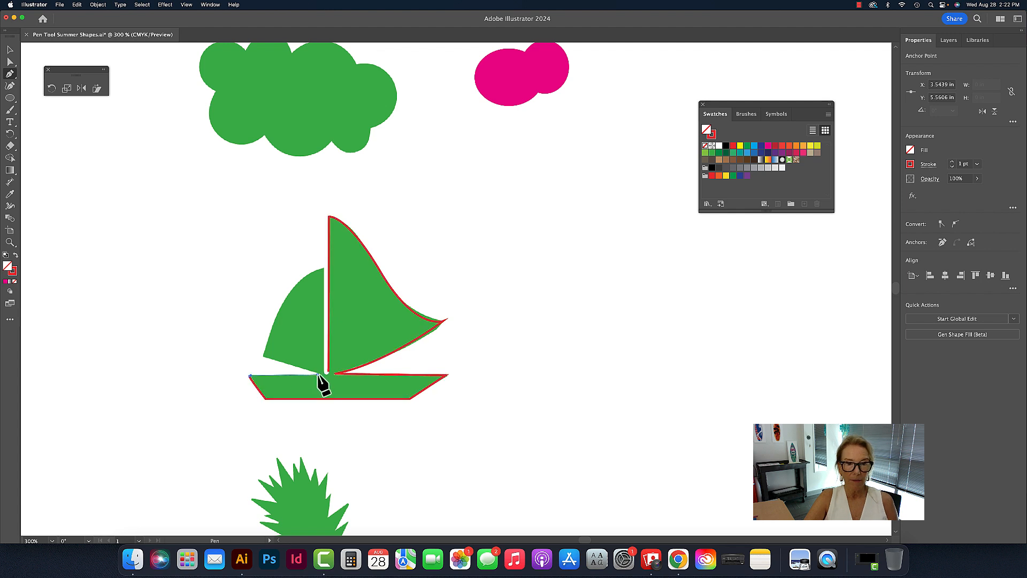
{"action": "left_click", "coordinate": [319, 374]}
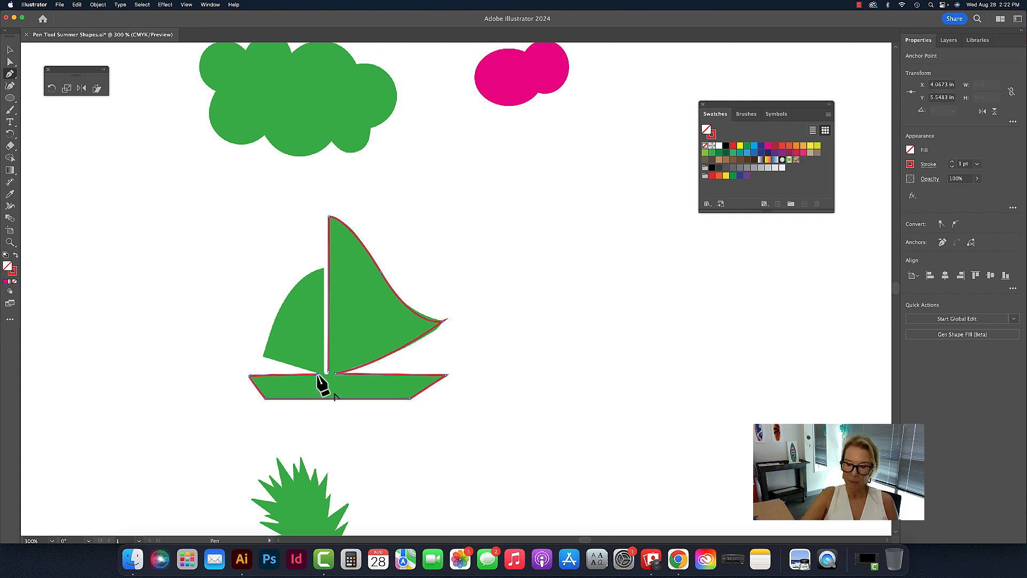
Trace the small sail's lower edge, its curved edge in short straight Pen segments, and its mast edge down to the mast base
{"action": "left_click", "coordinate": [264, 354]}
{"action": "left_click", "coordinate": [277, 321]}
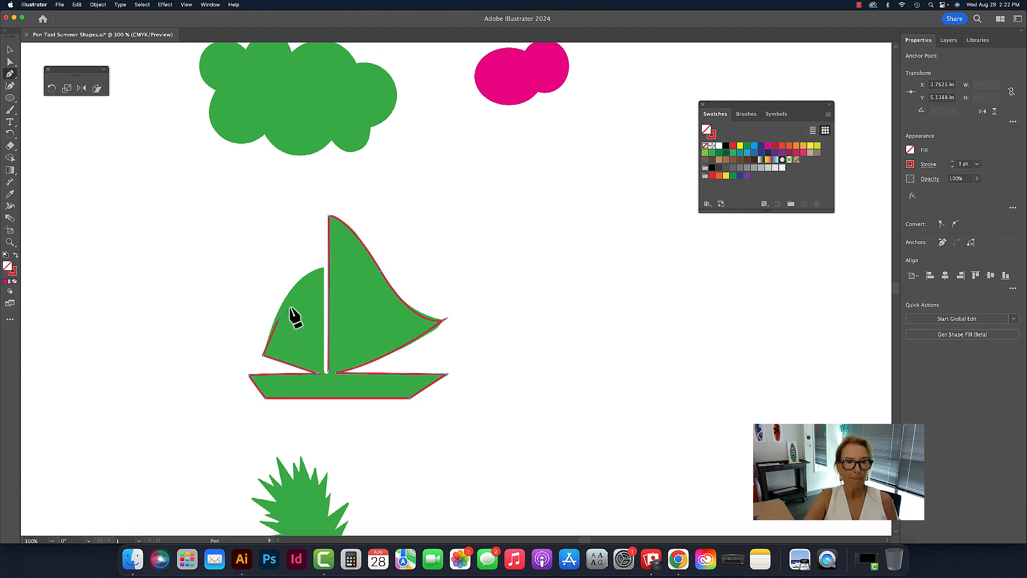
{"action": "left_click", "coordinate": [290, 308]}
{"action": "left_click", "coordinate": [293, 296]}
{"action": "left_click", "coordinate": [300, 285]}
{"action": "left_click", "coordinate": [310, 273]}
{"action": "left_click", "coordinate": [319, 269]}
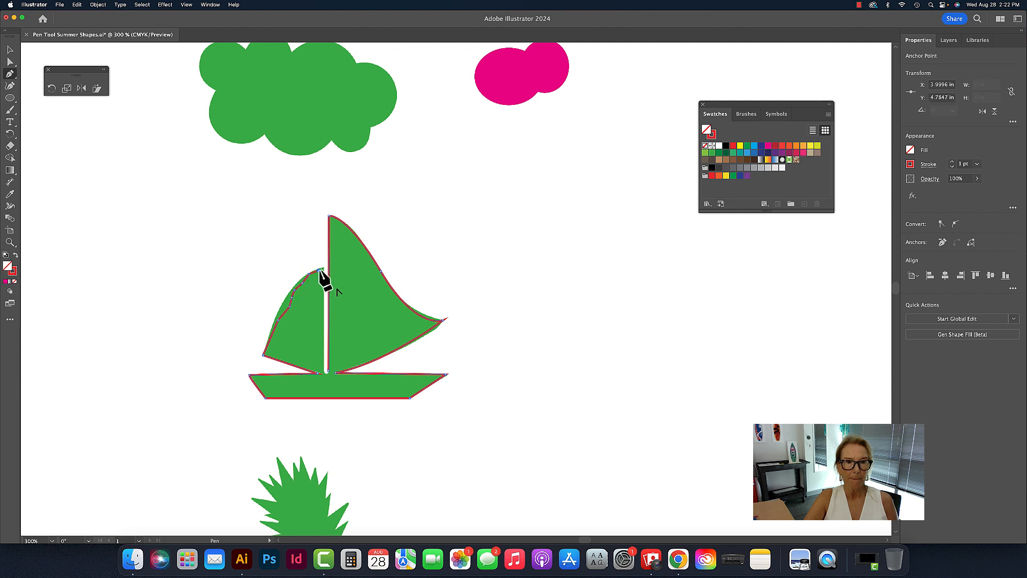
{"action": "left_click", "coordinate": [323, 268]}
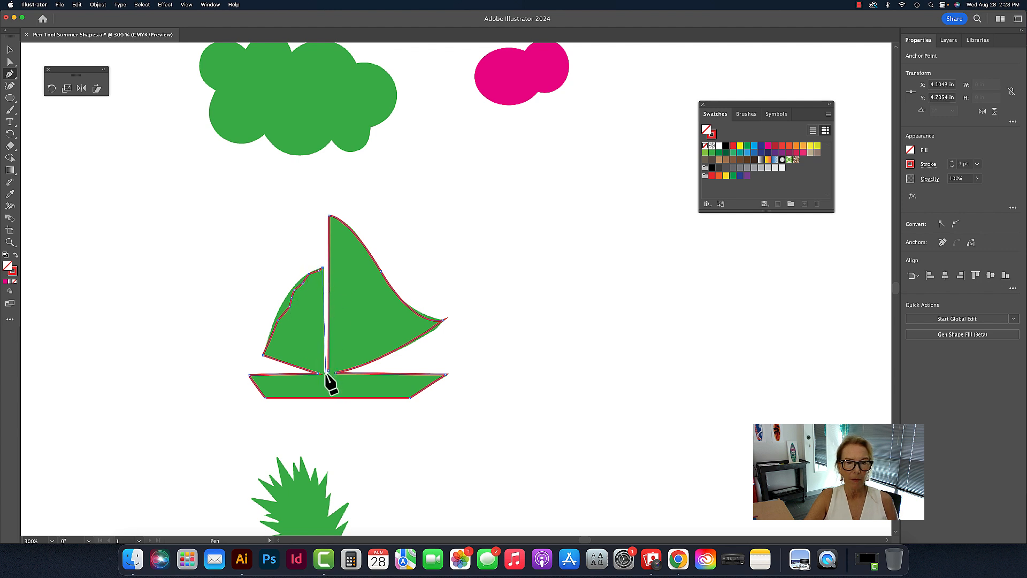
{"action": "left_click", "coordinate": [326, 374]}
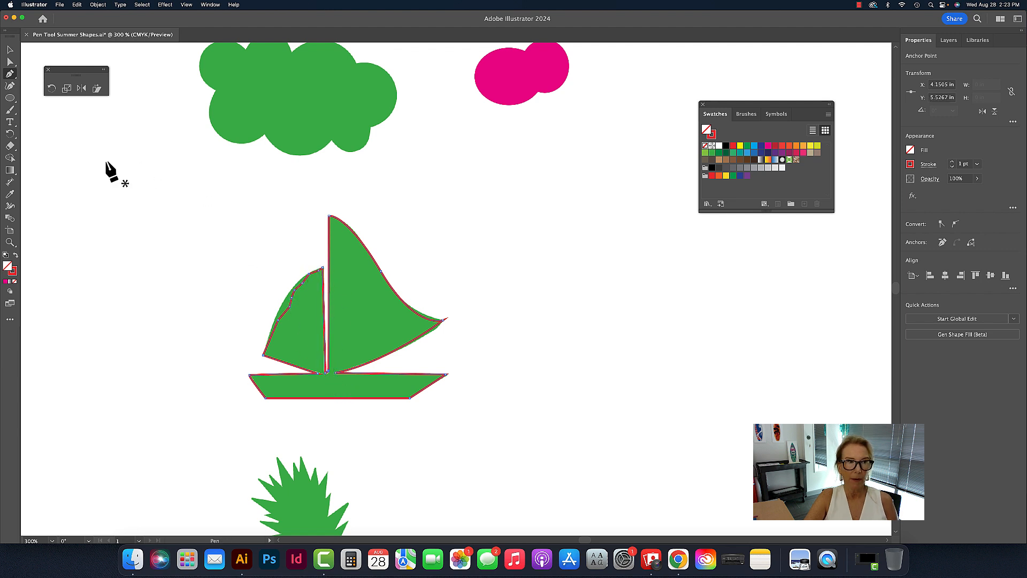
Move the small sail's anchor points onto the template's curved edge and adjust the lowest segment with the Curvature tool
{"action": "left_click", "coordinate": [10, 49]}
{"action": "left_click", "coordinate": [11, 61]}
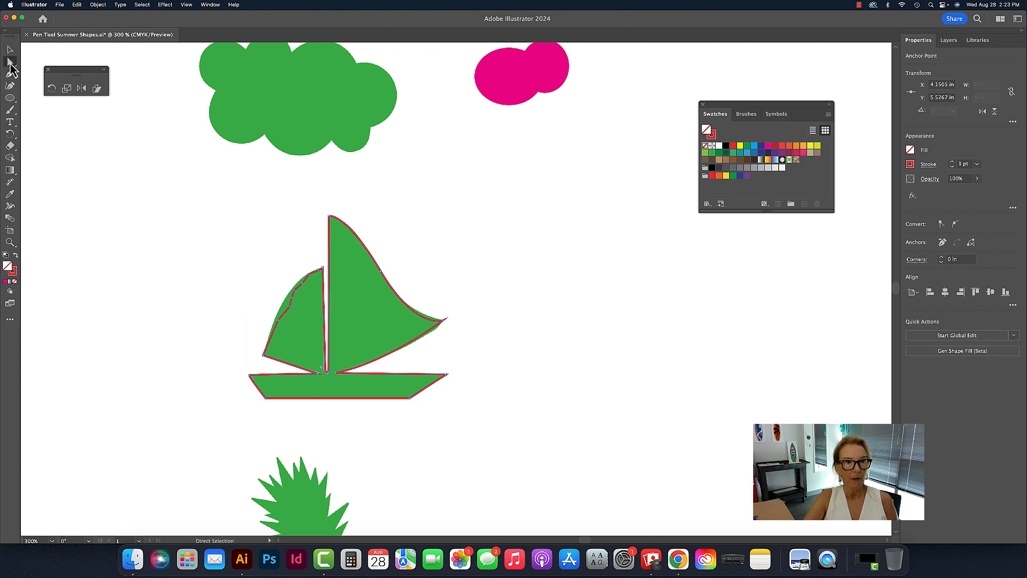
{"action": "left_click", "coordinate": [259, 296]}
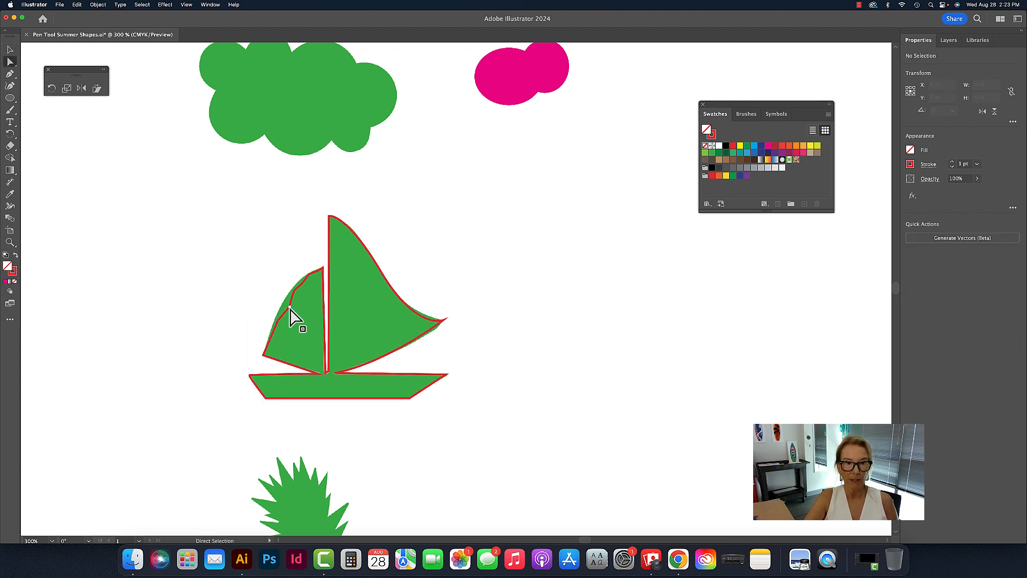
{"action": "left_click", "coordinate": [289, 308]}
{"action": "left_click_drag", "start_coordinate": [283, 302], "coordinate": [317, 268]}
{"action": "left_click", "coordinate": [319, 270]}
{"action": "left_click", "coordinate": [314, 257]}
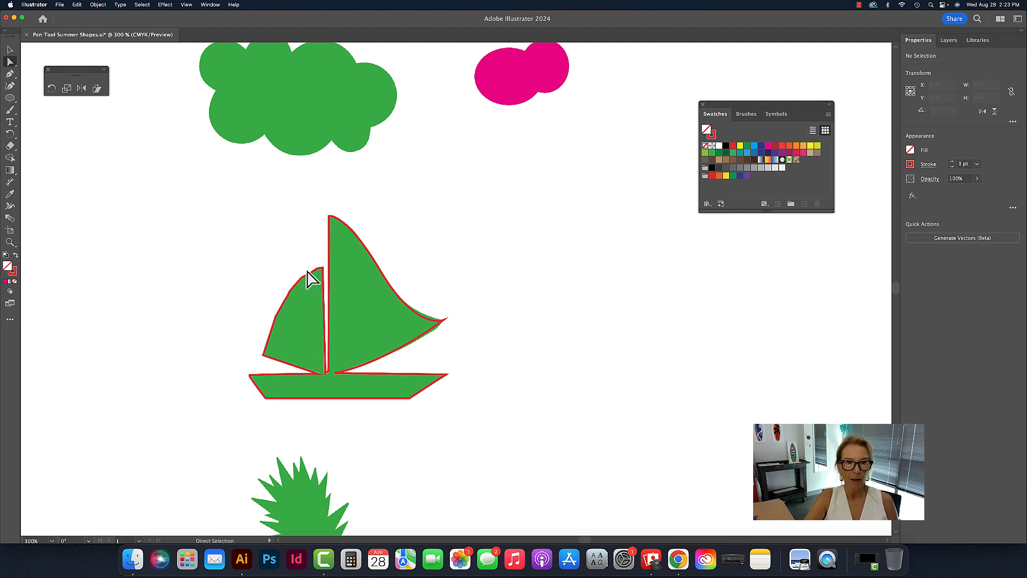
{"action": "left_click", "coordinate": [272, 329]}
{"action": "left_click", "coordinate": [265, 298]}
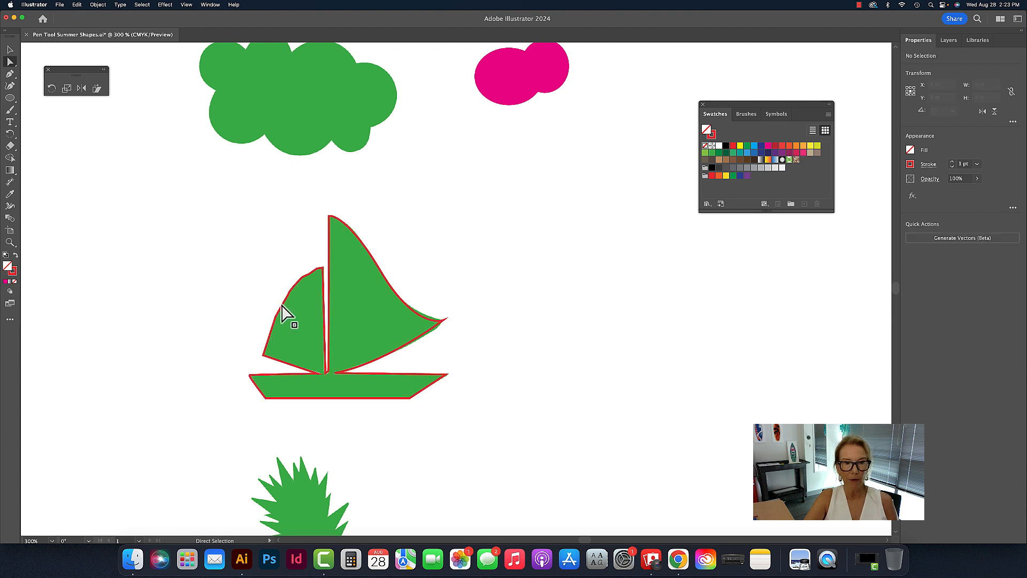
{"action": "left_click", "coordinate": [271, 341]}
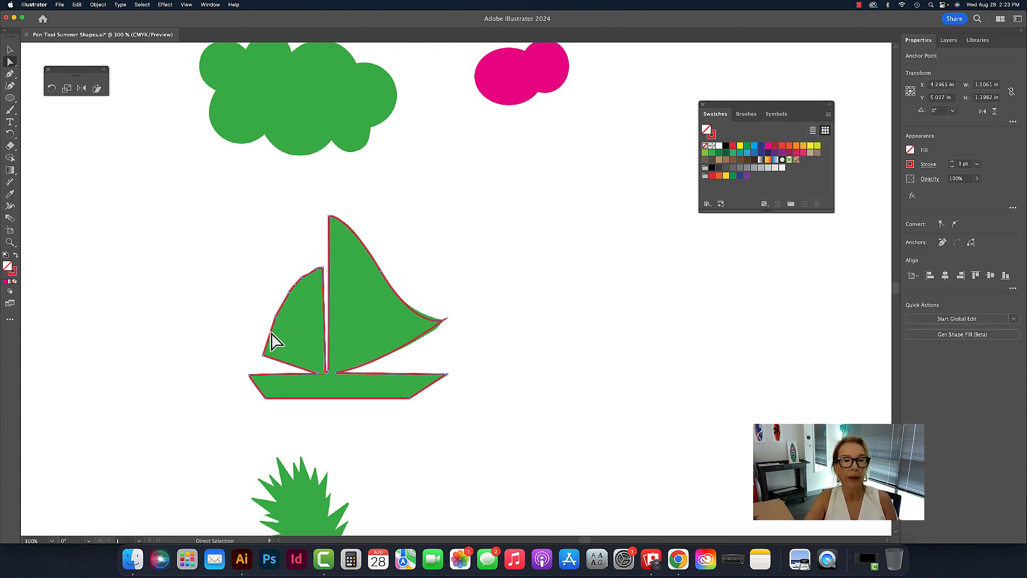
{"action": "left_click", "coordinate": [10, 86]}
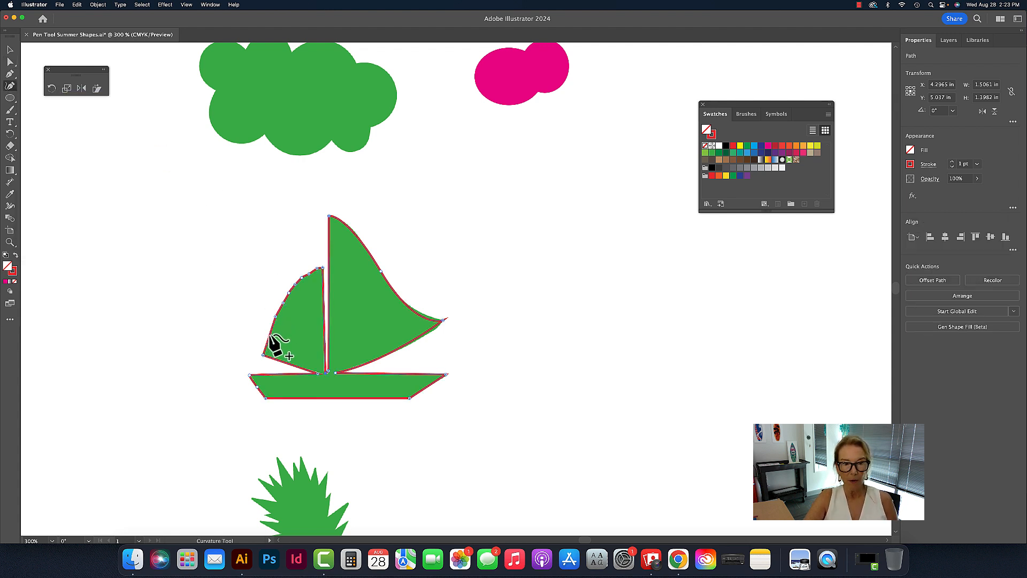
{"action": "mouse_move", "coordinate": [275, 335]}
{"action": "left_mouse_down"}
{"action": "mouse_move", "coordinate": [258, 334]}
{"action": "mouse_move", "coordinate": [270, 333]}
{"action": "left_mouse_up"}
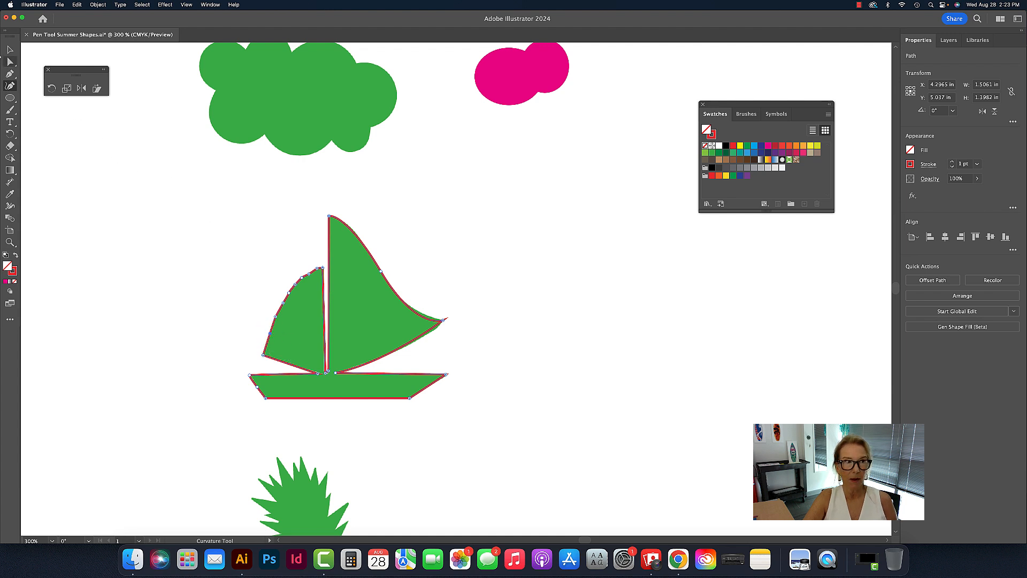
Remove the intermediate anchor points along the small sail's curved edge, so one straight segment joins its lower corner to its peak
{"action": "left_click", "coordinate": [10, 73]}
{"action": "left_click", "coordinate": [290, 293]}
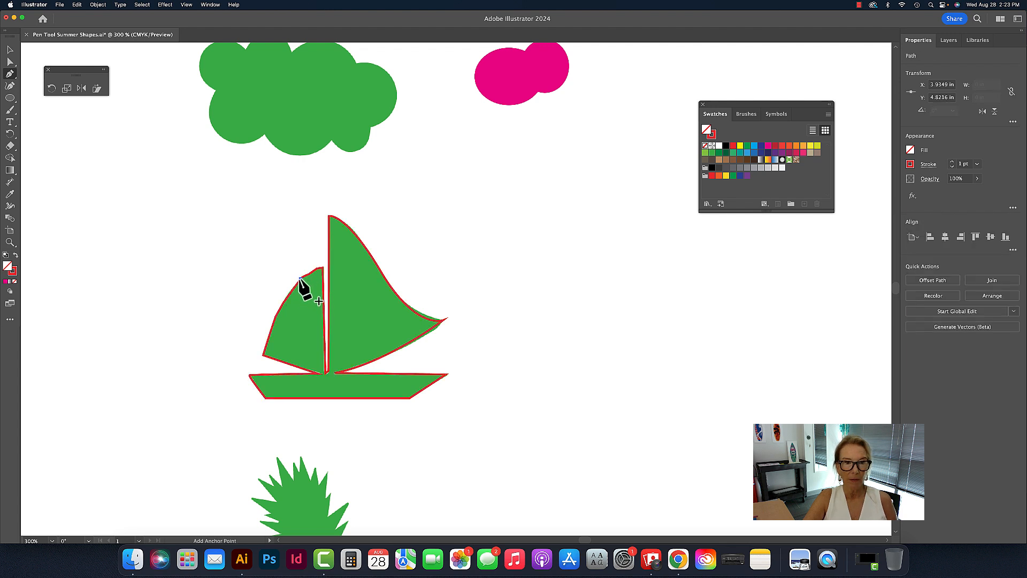
{"action": "key", "text": "super+z"}
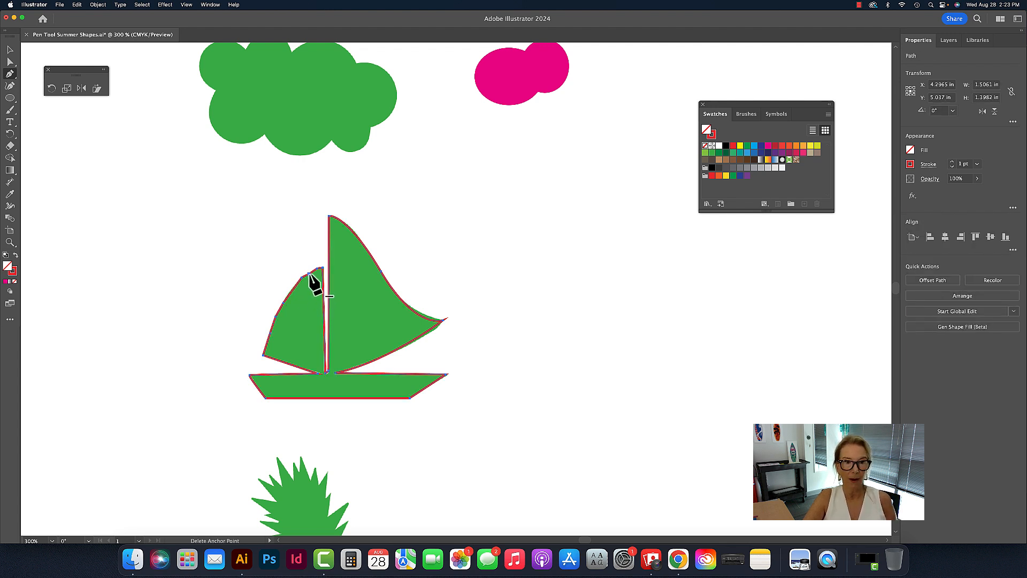
{"action": "left_click", "coordinate": [309, 275]}
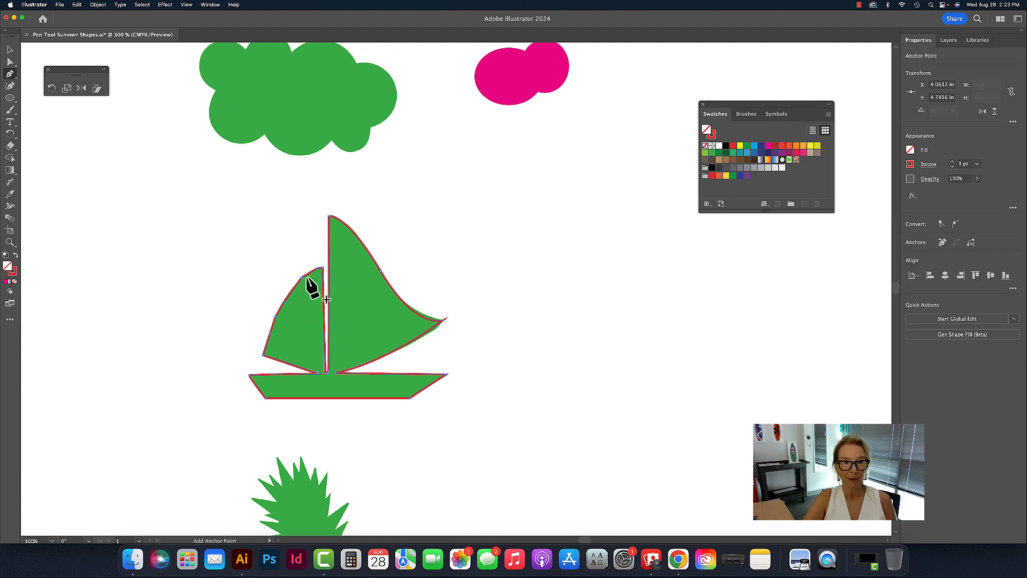
{"action": "left_click", "coordinate": [275, 316]}
{"action": "left_click", "coordinate": [270, 331]}
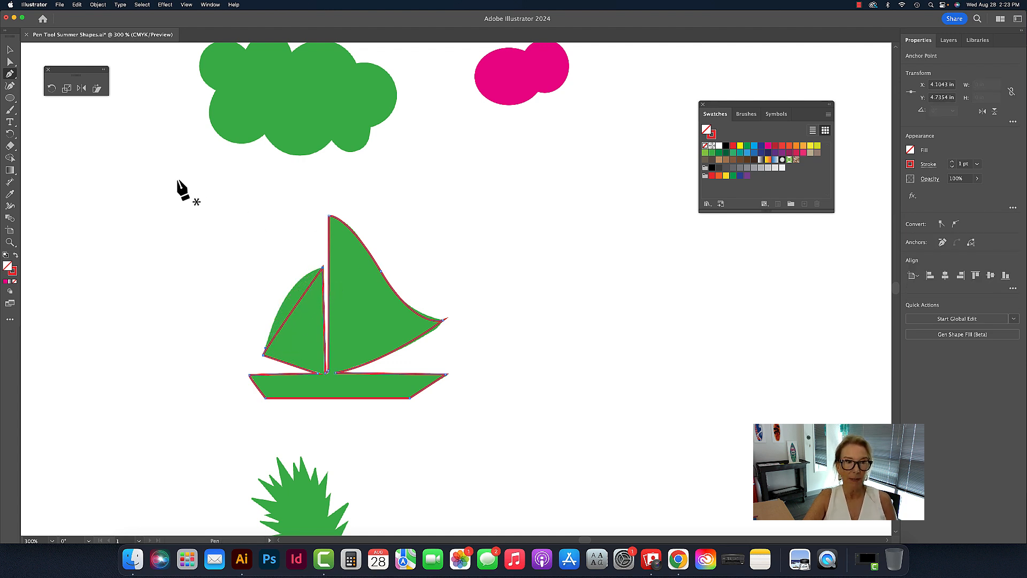
Bend the small sail's straight outer segment onto the template's curved edge with the Curvature tool, then deselect the path
{"action": "left_click", "coordinate": [10, 86]}
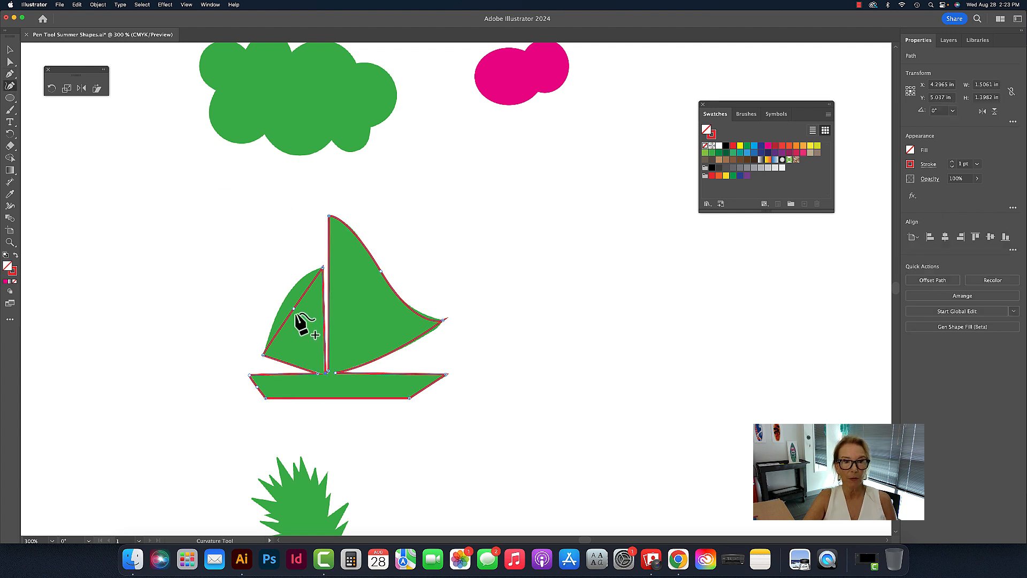
{"action": "left_click_drag", "start_coordinate": [294, 308], "coordinate": [308, 273]}
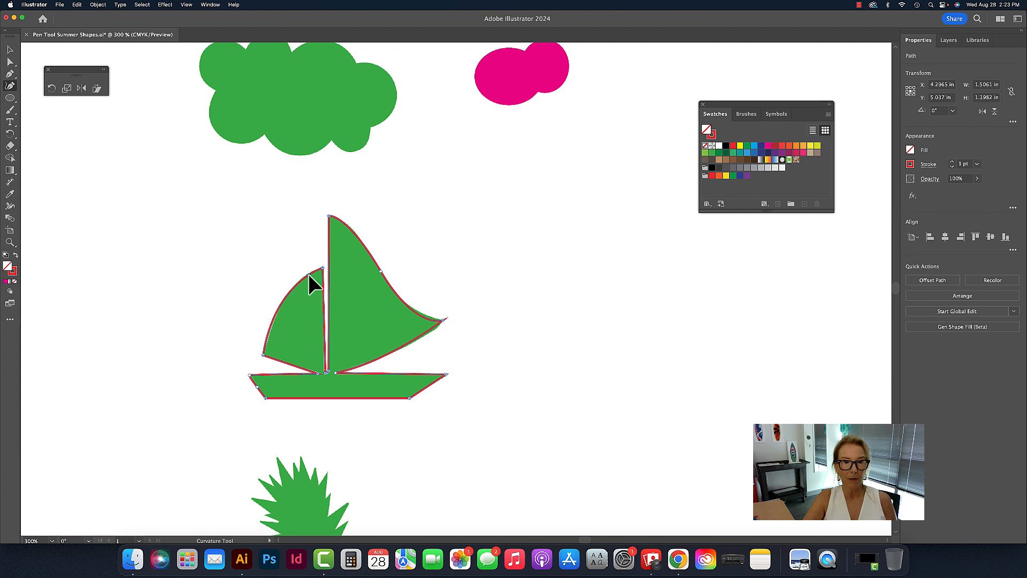
{"action": "left_click", "coordinate": [10, 49]}
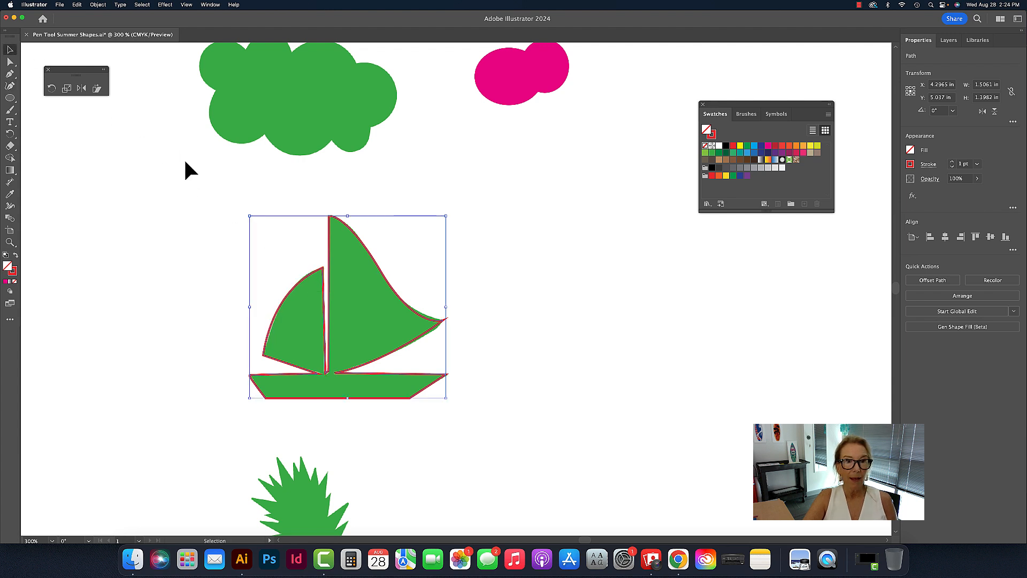
{"action": "left_click", "coordinate": [185, 163]}
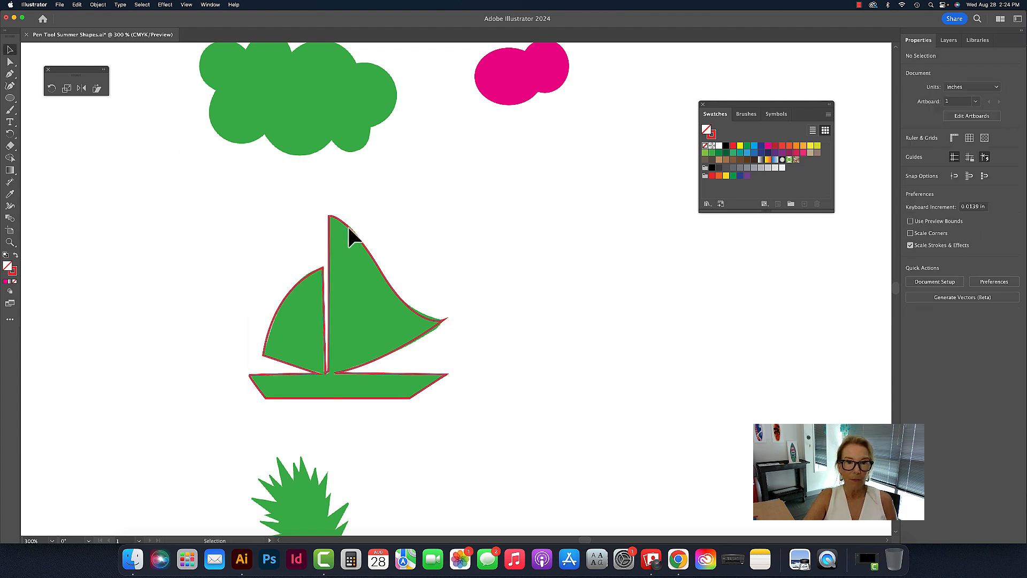
Move the traced outline to the right of the green sailboat and give it a red fill with no stroke
{"action": "left_click_drag", "start_coordinate": [348, 223], "coordinate": [588, 209]}
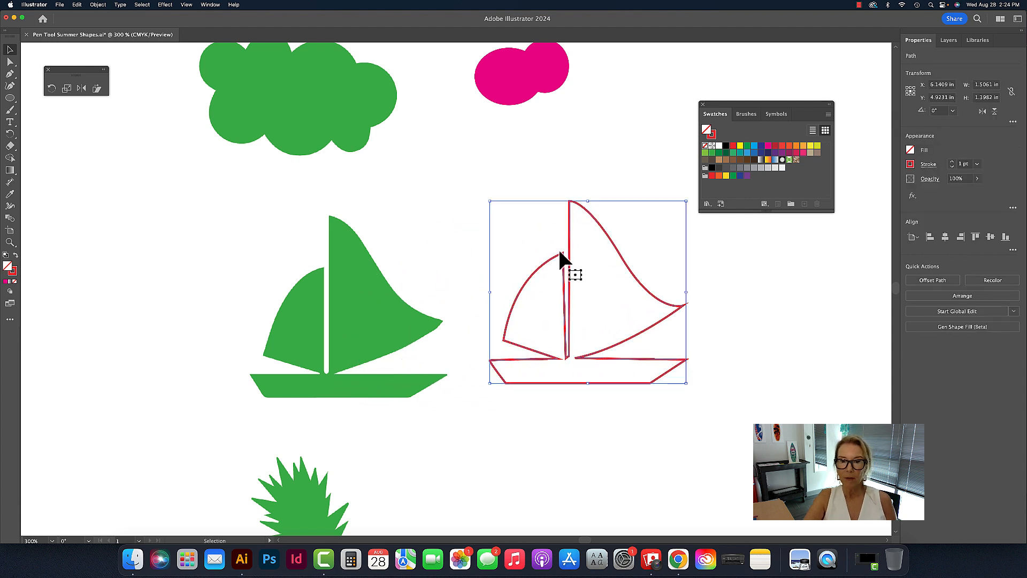
{"action": "left_click", "coordinate": [610, 177]}
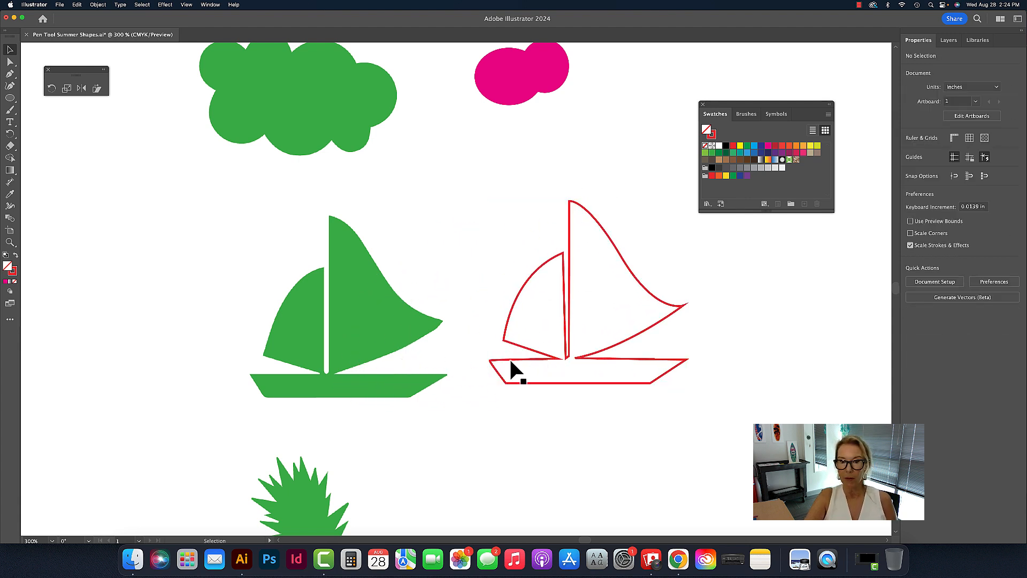
{"action": "left_click", "coordinate": [628, 265]}
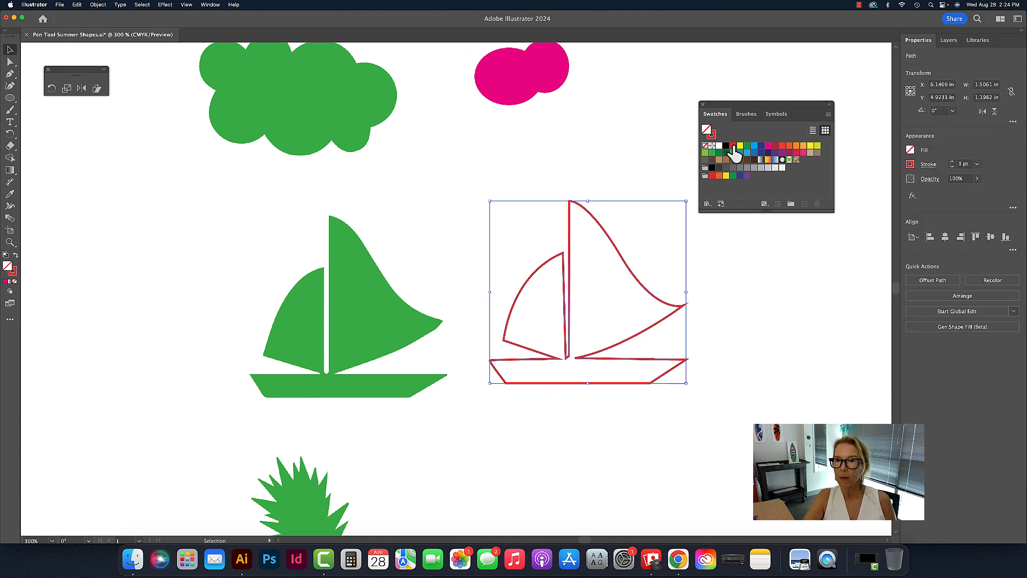
{"action": "left_click", "coordinate": [733, 146]}
{"action": "left_click", "coordinate": [712, 134]}
{"action": "left_click", "coordinate": [705, 145]}
{"action": "left_click", "coordinate": [720, 330]}
{"action": "scroll", "coordinate": [721, 330], "scroll_direction": "down", "scroll_amount": 3}
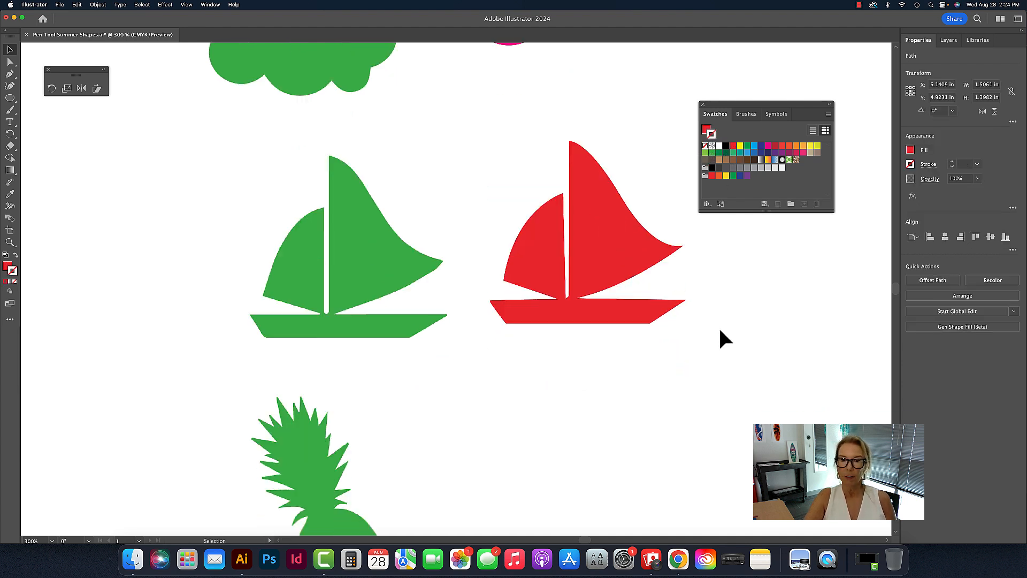
{"action": "left_click", "coordinate": [718, 326]}
Delete the white shape inside the ring of the extra-credit anchor and return to the sailboats
{"action": "scroll", "coordinate": [696, 324], "scroll_direction": "down", "scroll_amount": 5}
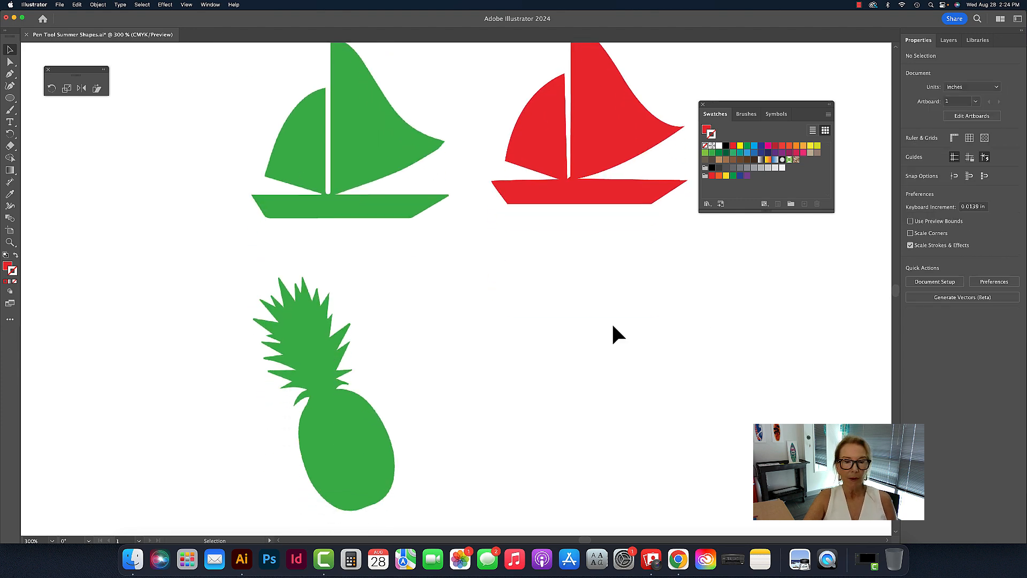
{"action": "scroll", "coordinate": [599, 326], "scroll_direction": "down", "scroll_amount": 15}
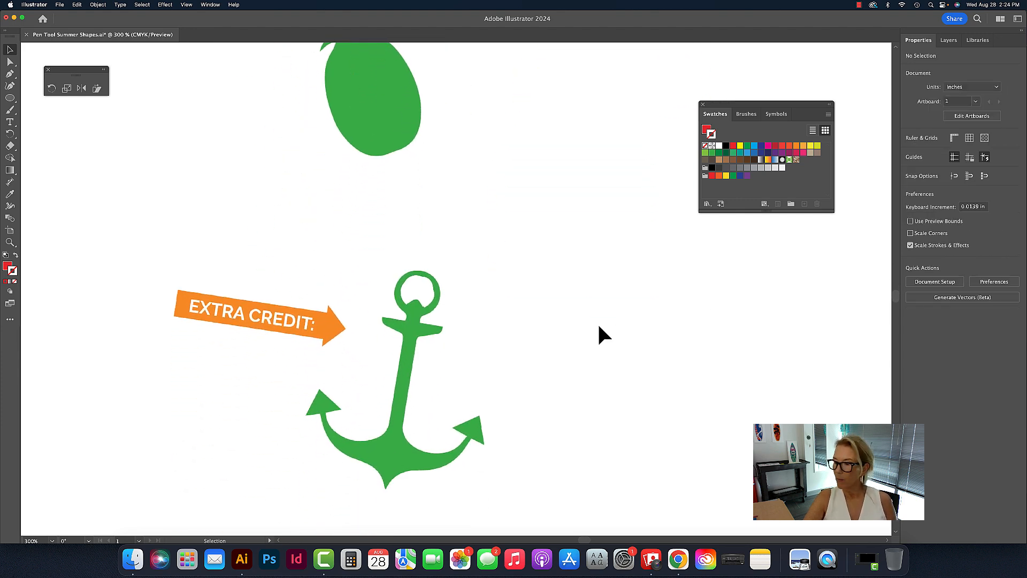
{"action": "scroll", "coordinate": [599, 326], "scroll_direction": "left", "scroll_amount": 1}
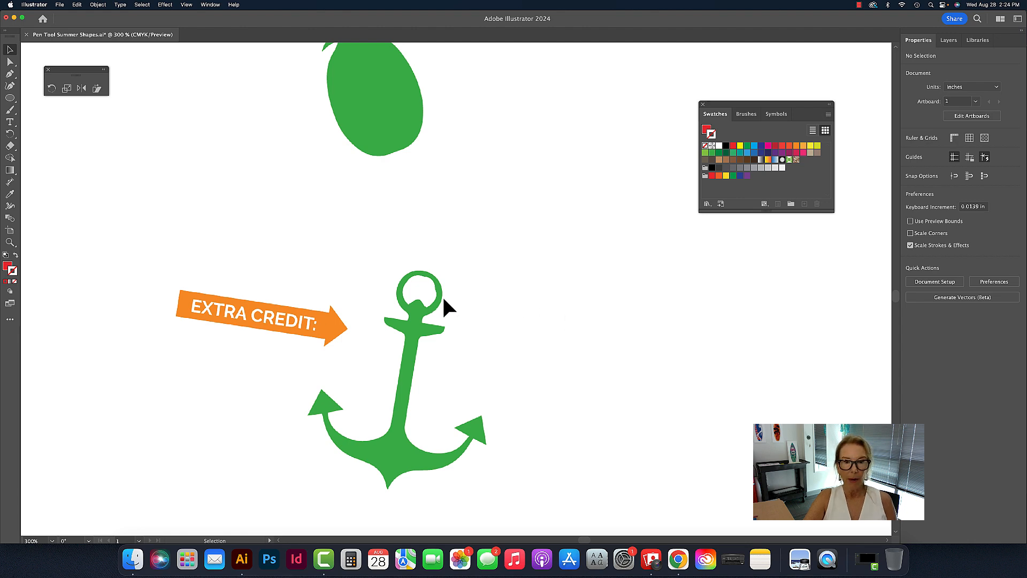
{"action": "left_click", "coordinate": [412, 294]}
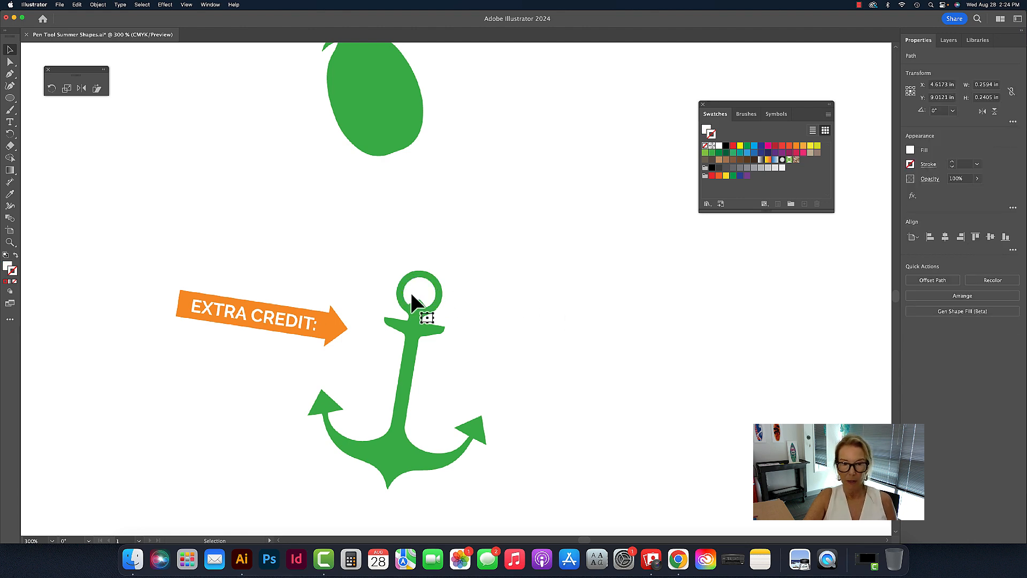
{"action": "key", "text": "Delete"}
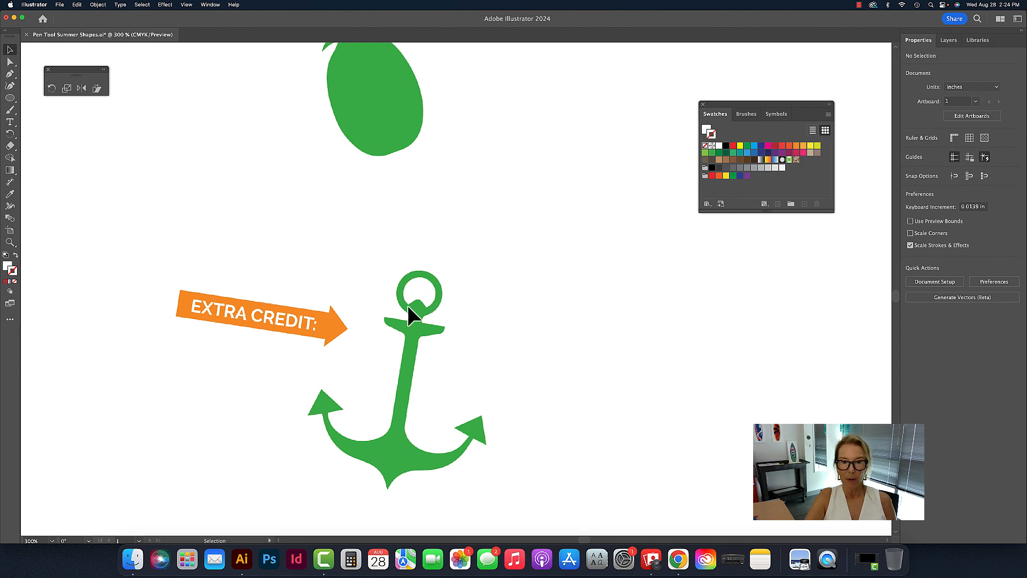
{"action": "scroll", "coordinate": [451, 300], "scroll_direction": "up", "scroll_amount": 10}
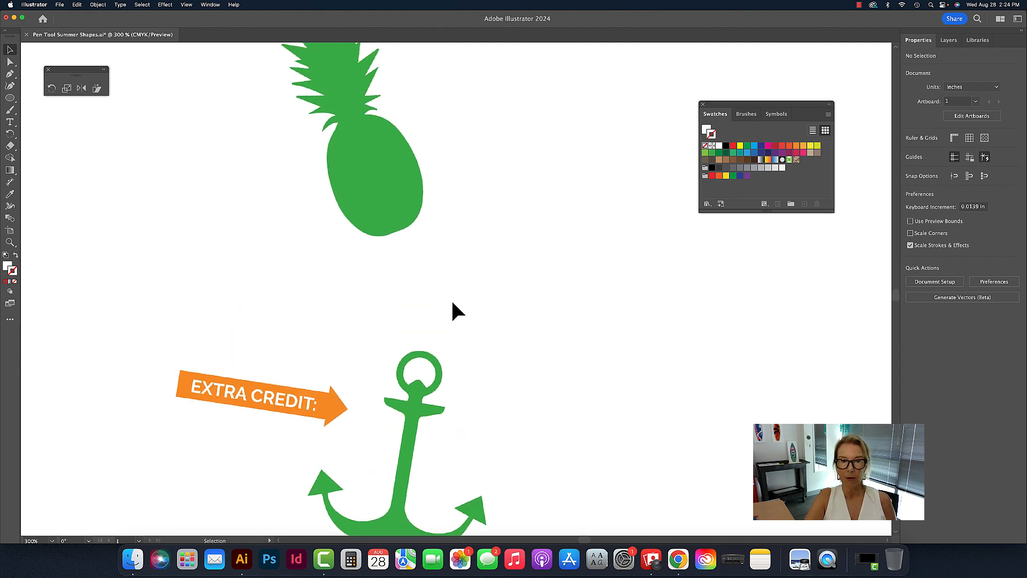
{"action": "scroll", "coordinate": [451, 299], "scroll_direction": "up", "scroll_amount": 15}
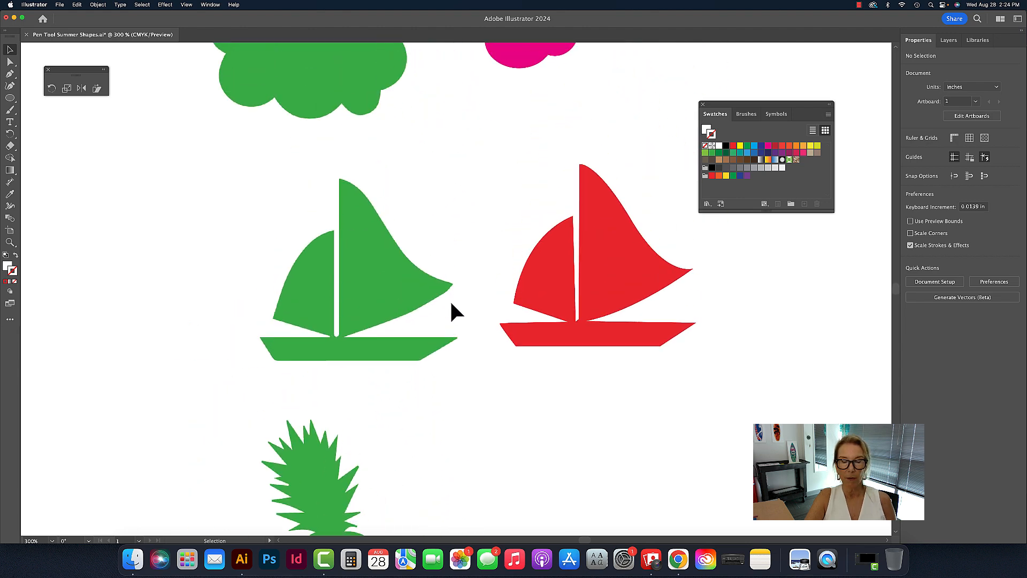
Save the changes to the Pen Tool Summer Shapes Illustrator document
{"action": "scroll", "coordinate": [451, 303], "scroll_direction": "down", "scroll_amount": 12}
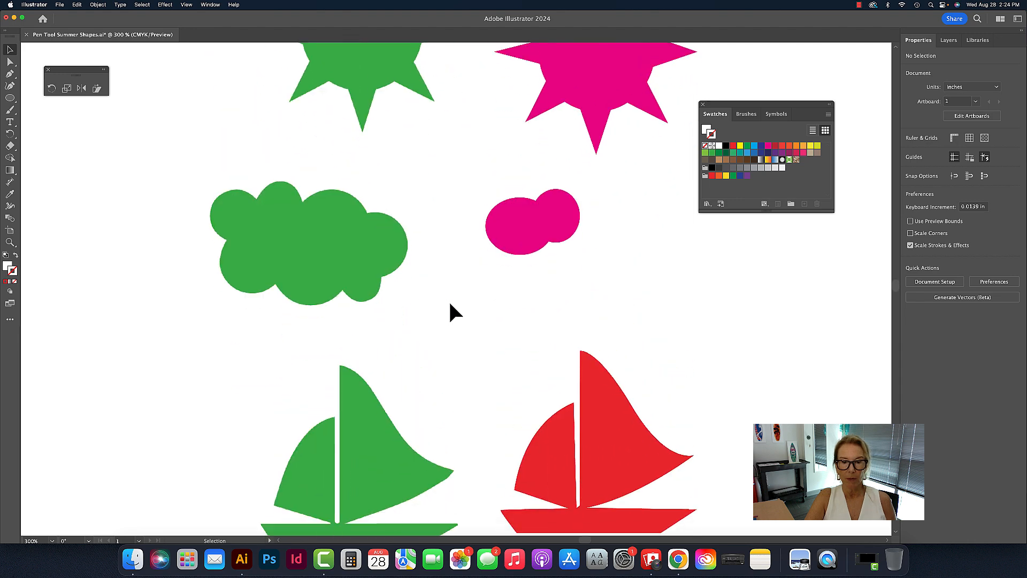
{"action": "scroll", "coordinate": [451, 302], "scroll_direction": "down", "scroll_amount": 15}
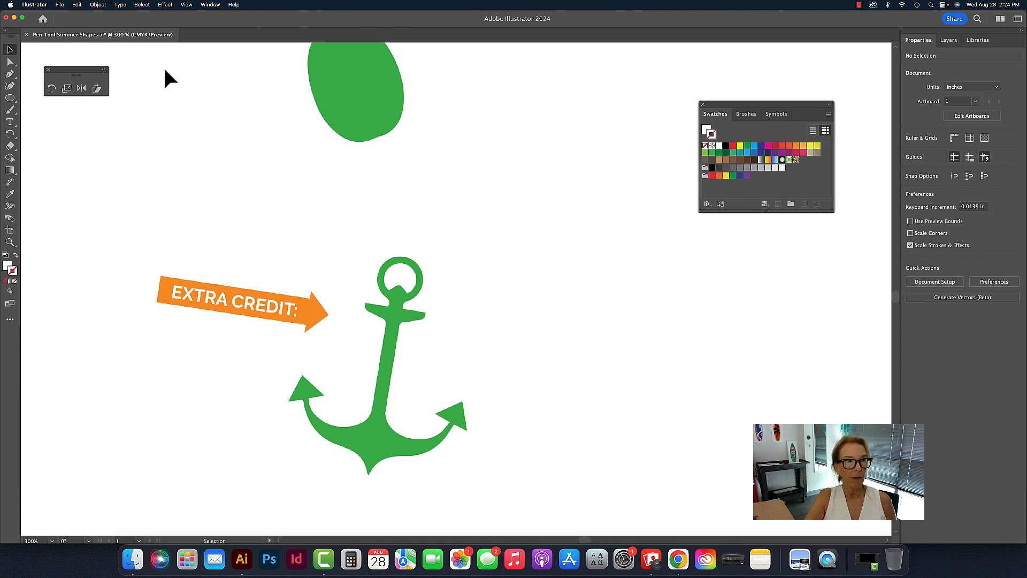
{"action": "left_click", "coordinate": [61, 6]}
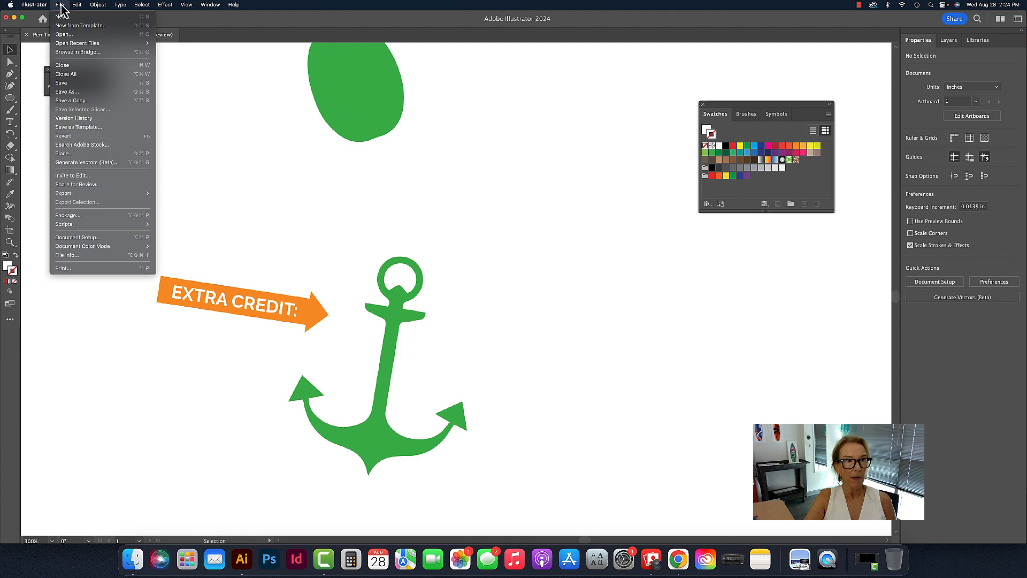
{"action": "left_click", "coordinate": [63, 85]}
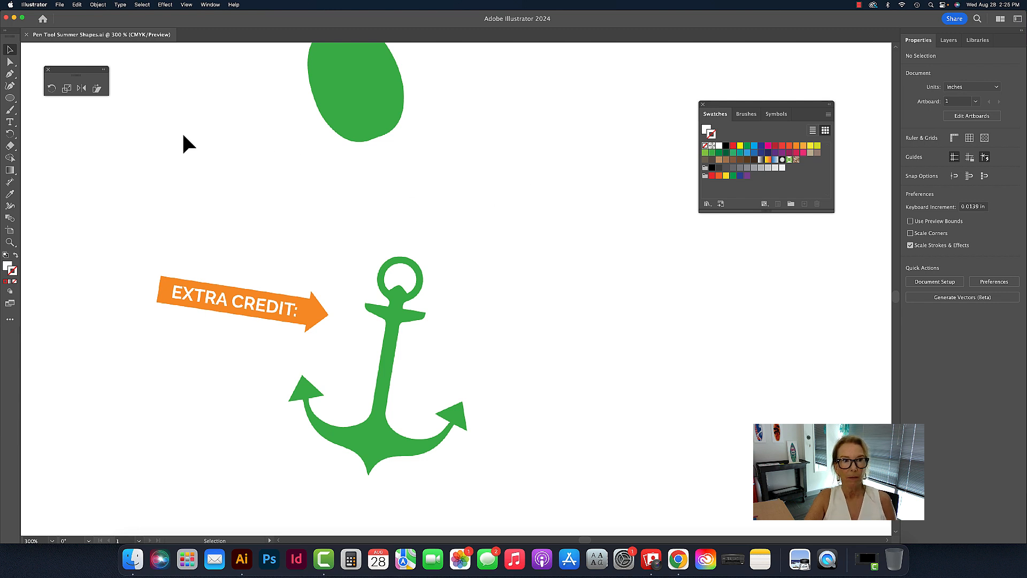
Start a Save As of the document and choose the iCloud Desktop folder as its destination
{"action": "left_click", "coordinate": [60, 5]}
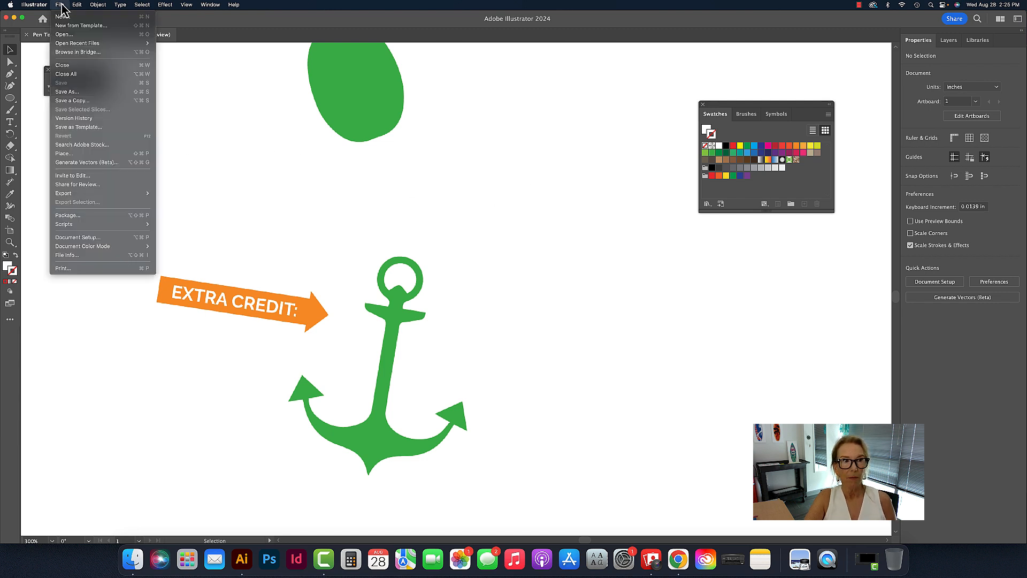
{"action": "left_click", "coordinate": [86, 92]}
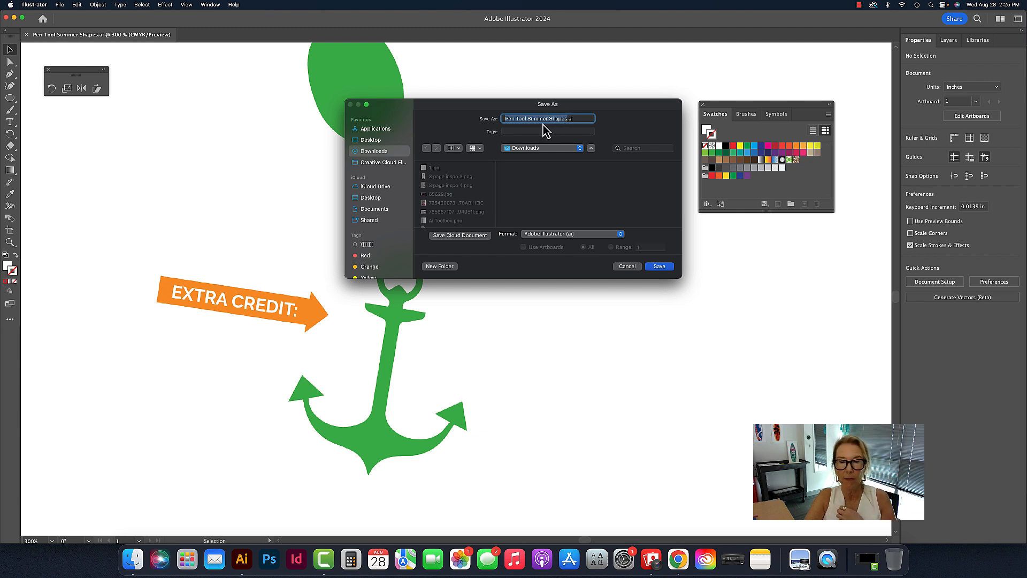
{"action": "left_click", "coordinate": [550, 150]}
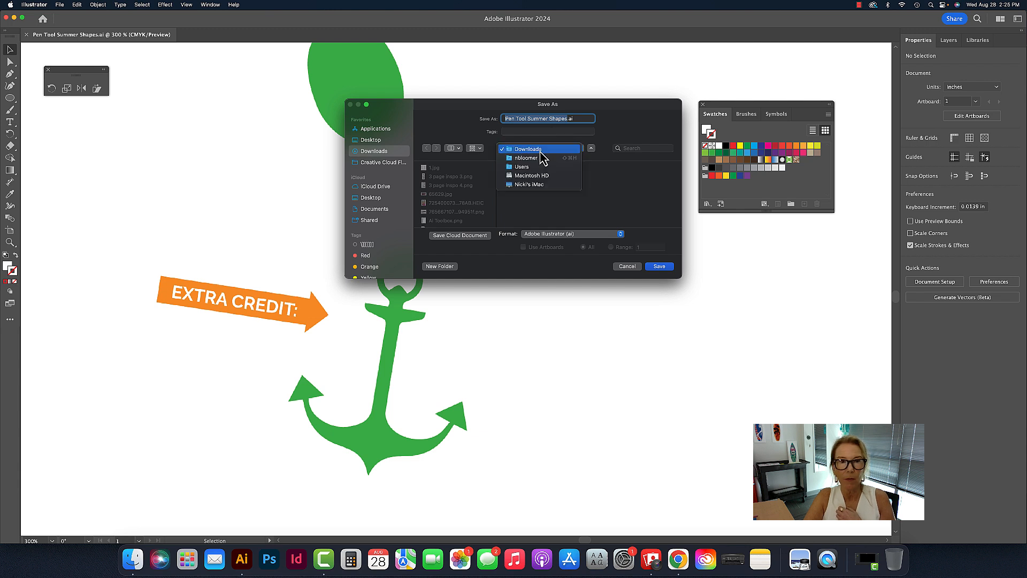
{"action": "left_click", "coordinate": [379, 196]}
{"action": "left_click", "coordinate": [378, 197]}
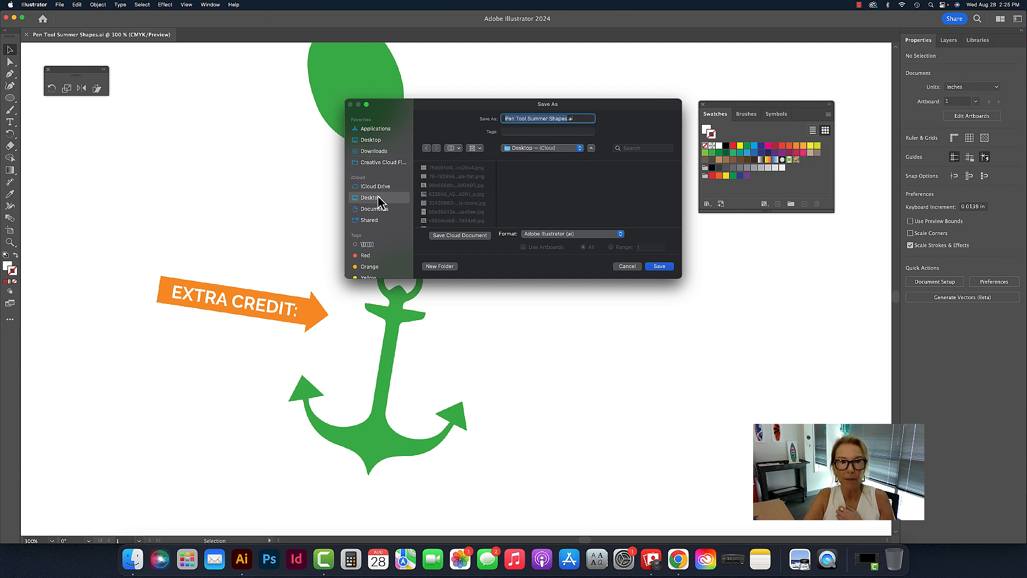
Set the format to Adobe PDF (pdf) and save Pen Tool Summer Shapes with the Illustrator Default preset
{"action": "left_click", "coordinate": [561, 235]}
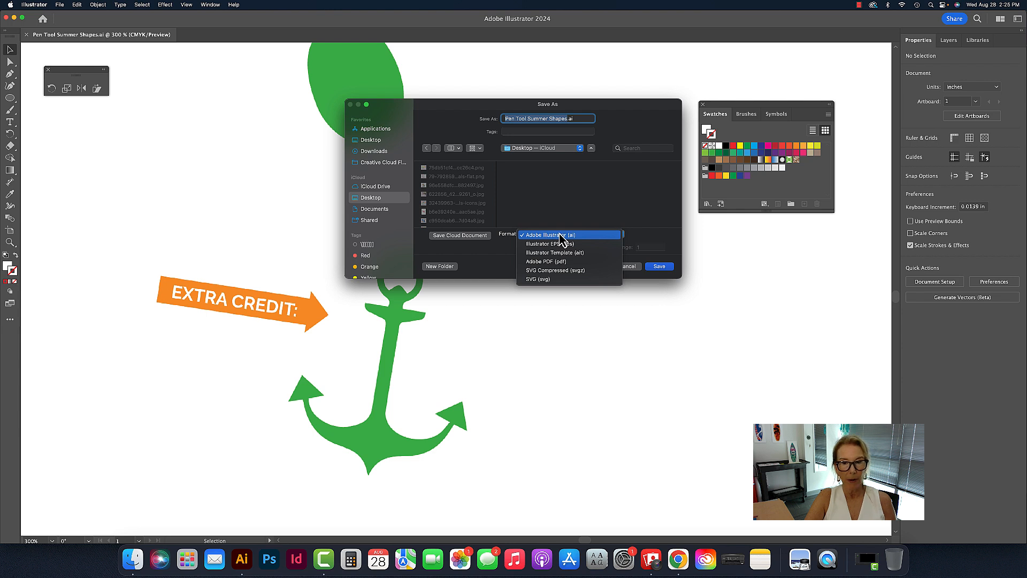
{"action": "left_click", "coordinate": [551, 262]}
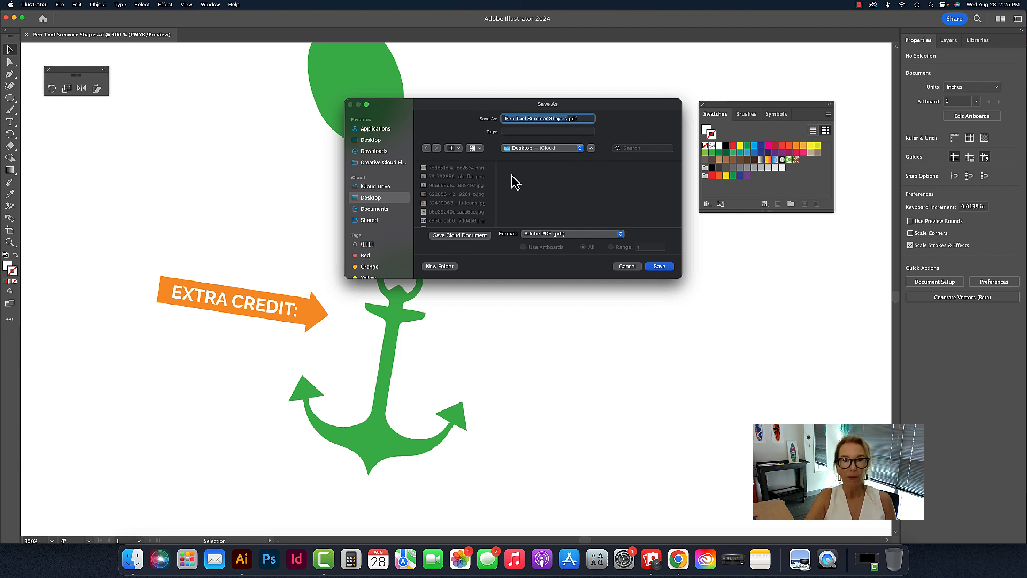
{"action": "left_click", "coordinate": [659, 266]}
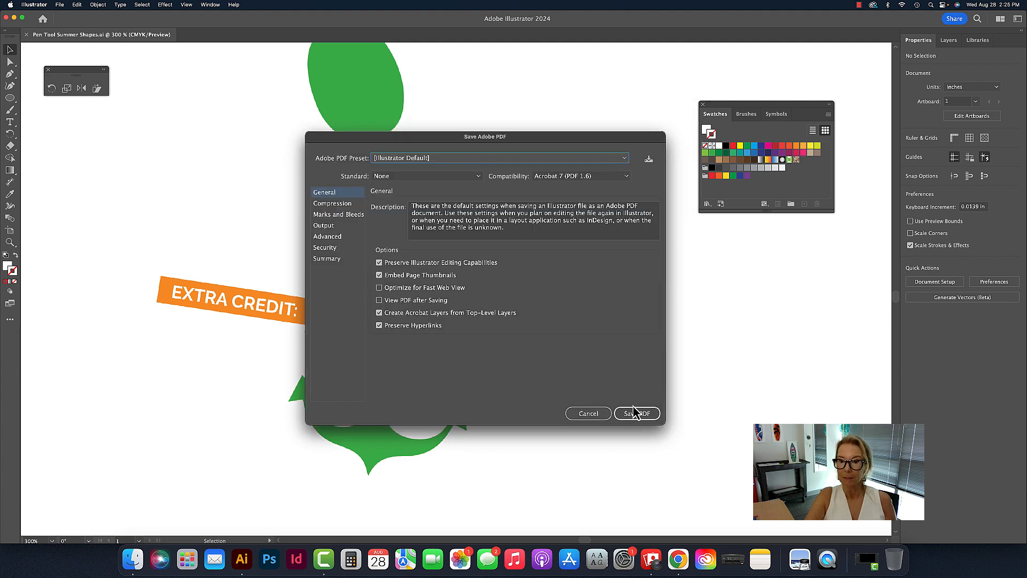
{"action": "left_click", "coordinate": [637, 413]}
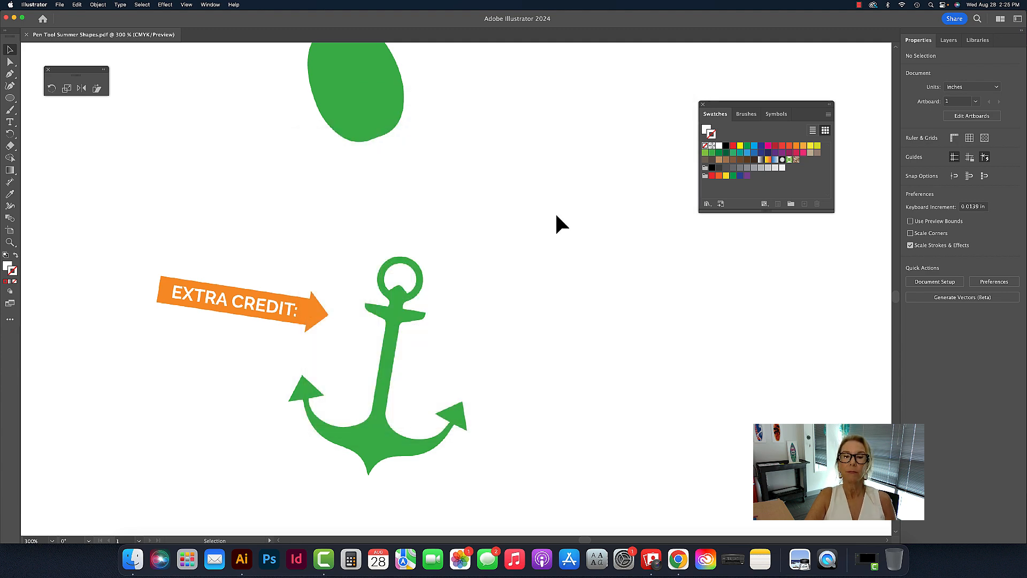